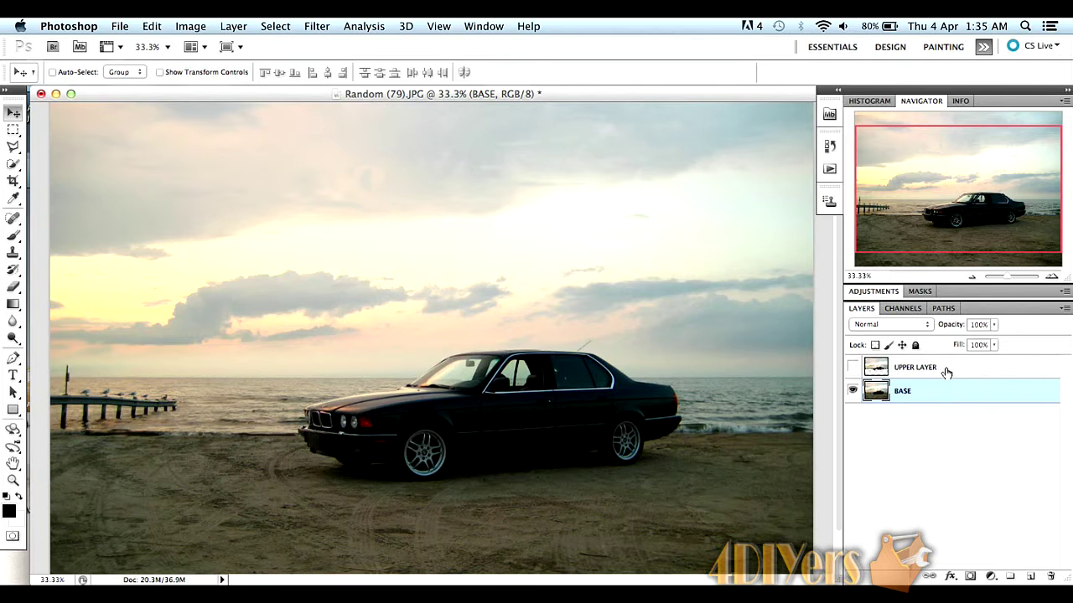
Step: Duplicate the BASE layer onto a new layer
left_click(955, 419)
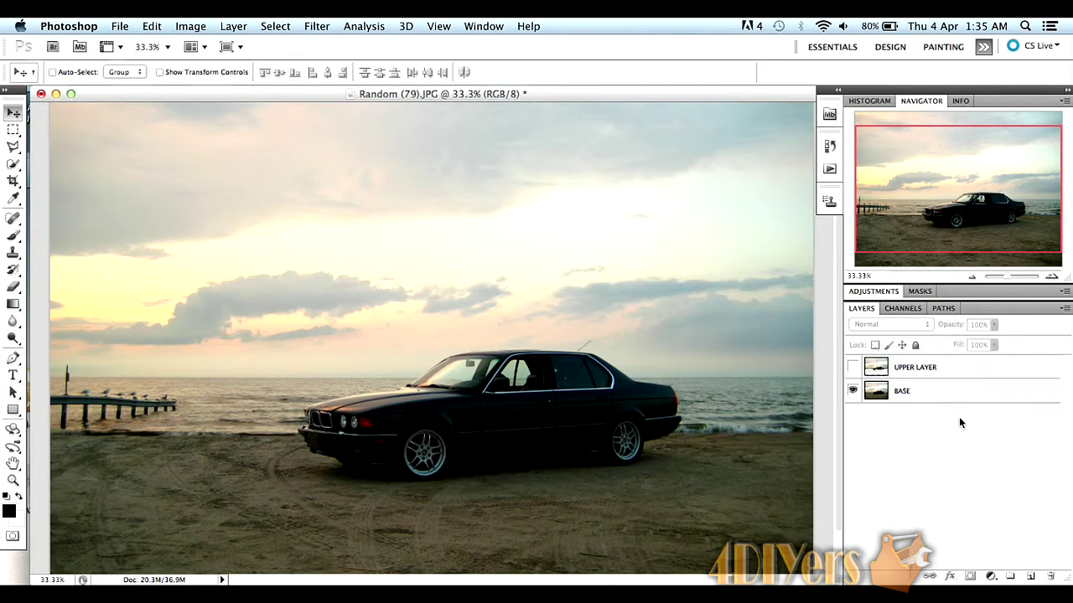
left_click(956, 404)
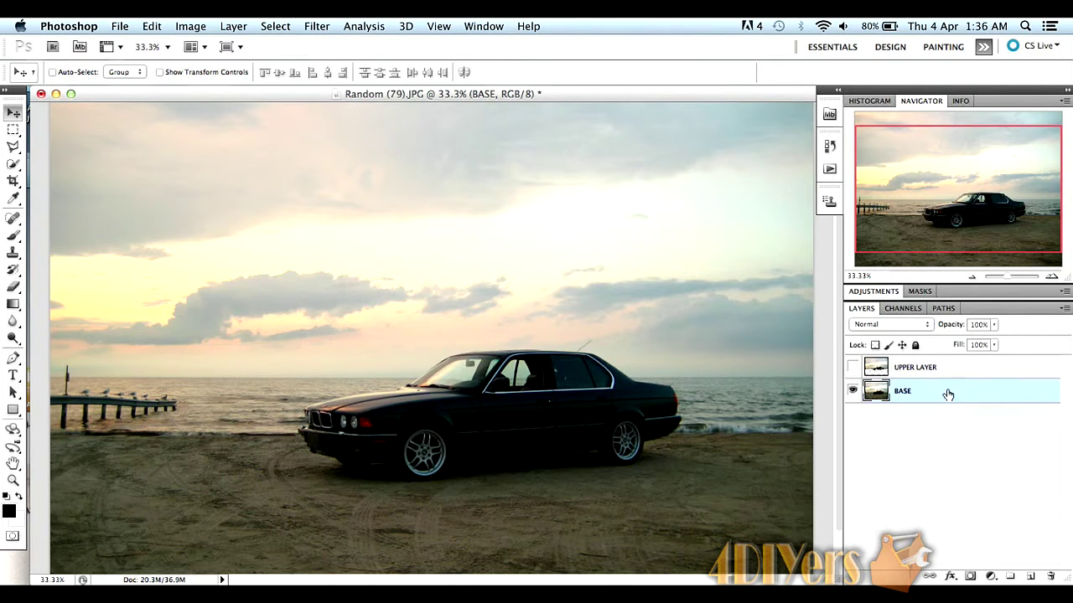
left_click_drag(950, 412, 1029, 577)
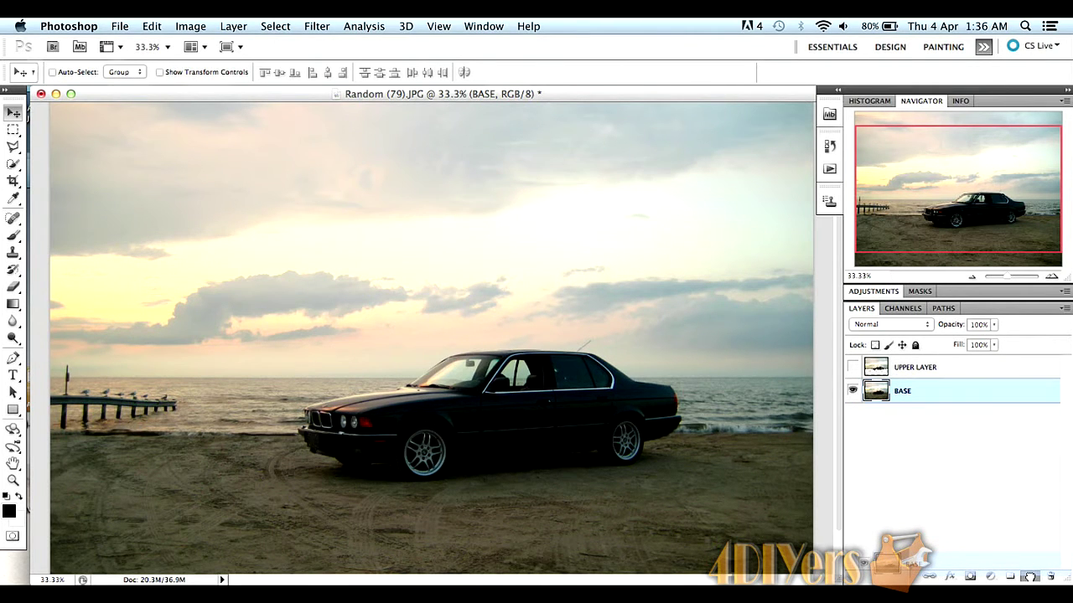
left_click_drag(1030, 577, 1030, 576)
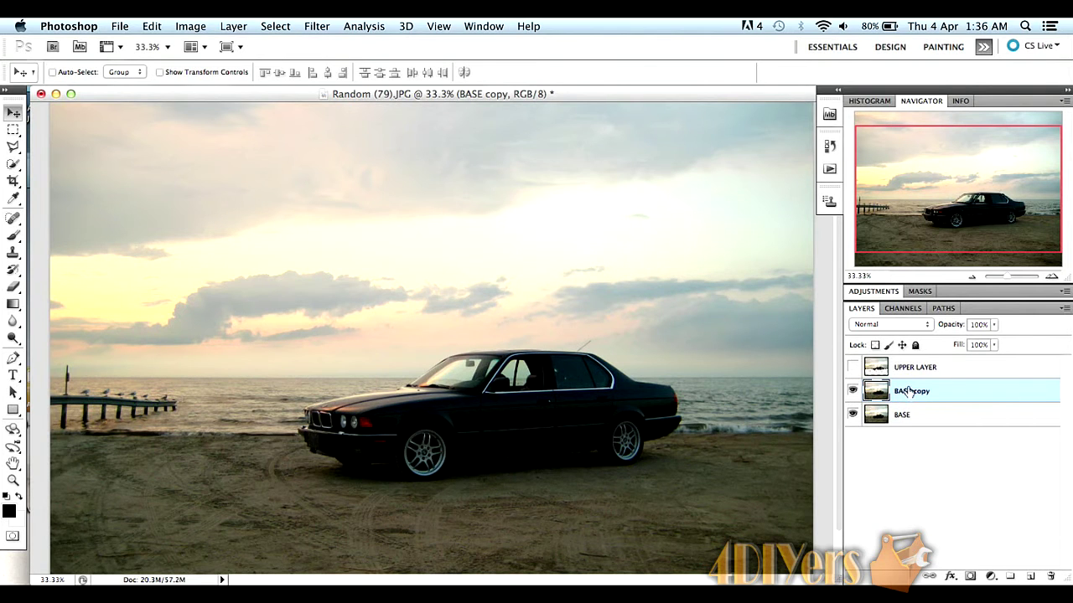
Step: Rename the BASE copy to 'Upper' and make it the active layer
double_click(910, 392)
type("Upper")
left_click(946, 459)
left_click(920, 391)
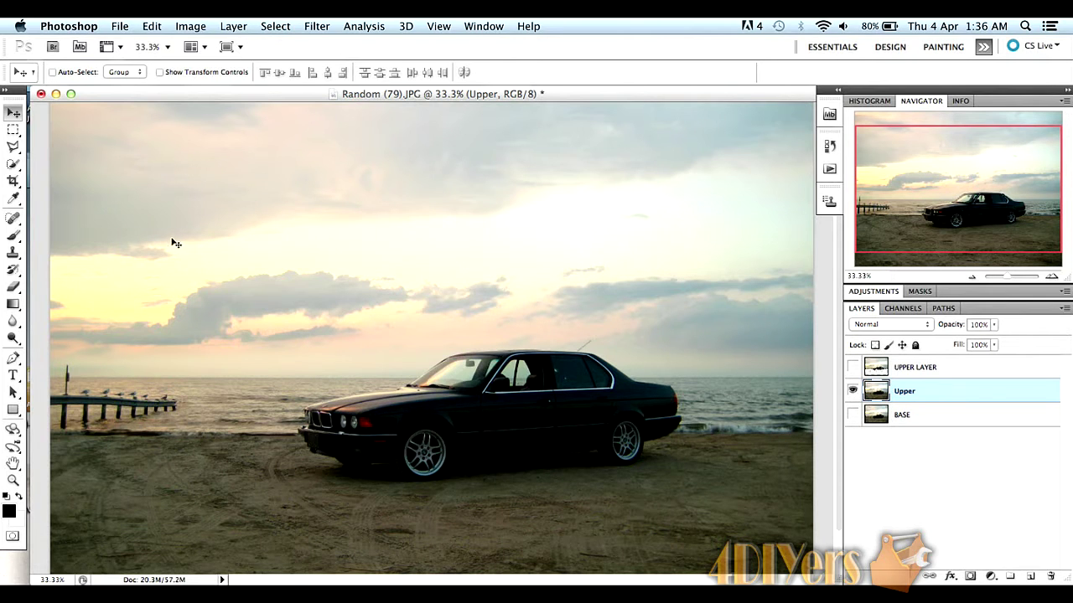
left_click(14, 150)
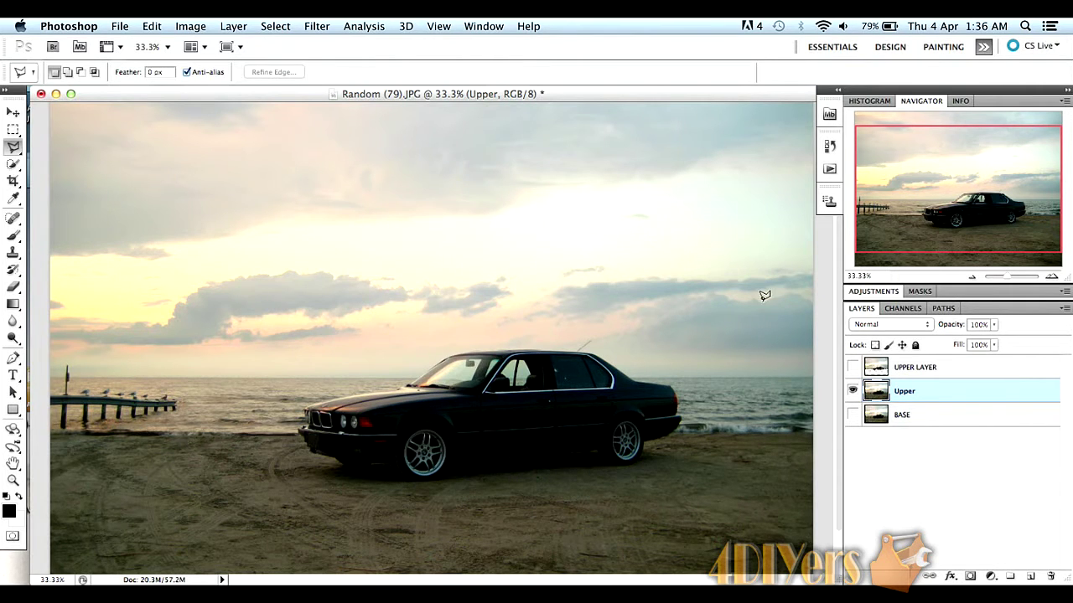
Step: Zoom to 200% on the bumper and trace a lasso along the shoreline and bumper edge
left_click(1051, 277)
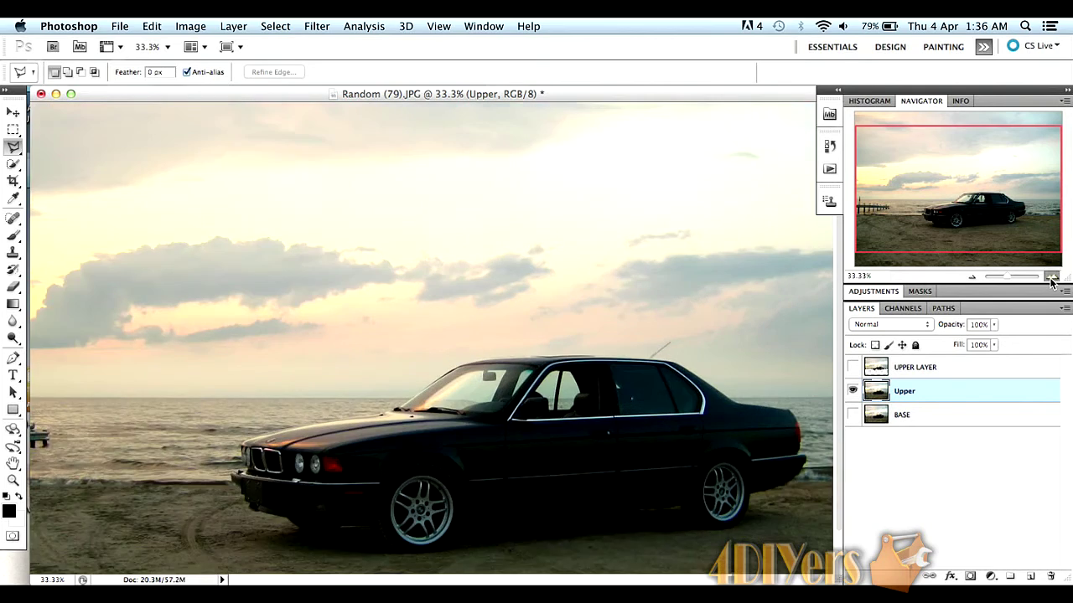
left_click(1052, 278)
left_click(1051, 278)
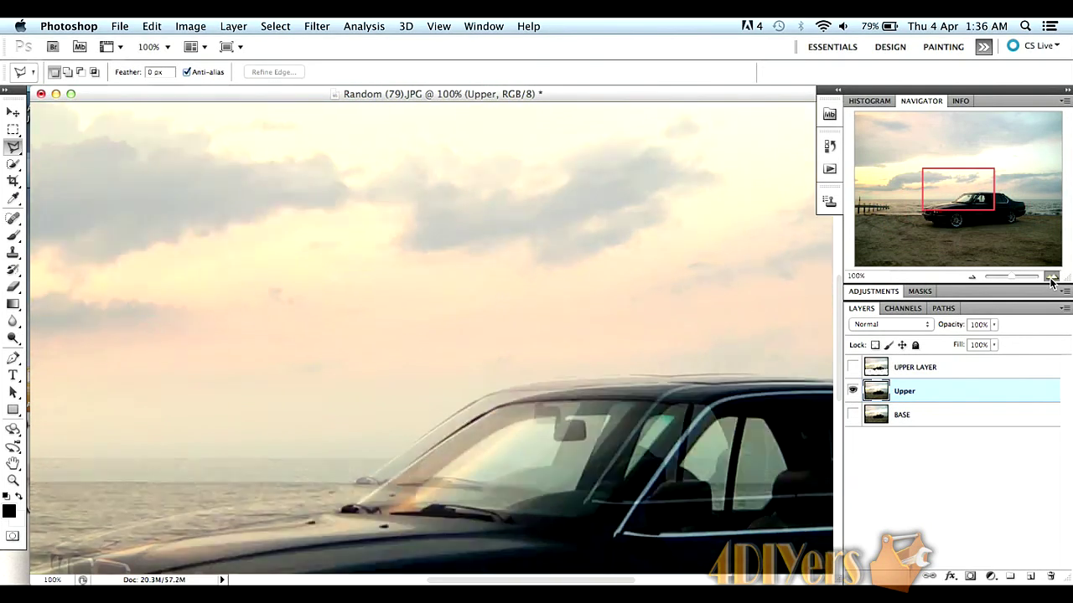
left_click(1052, 277)
left_click(958, 211)
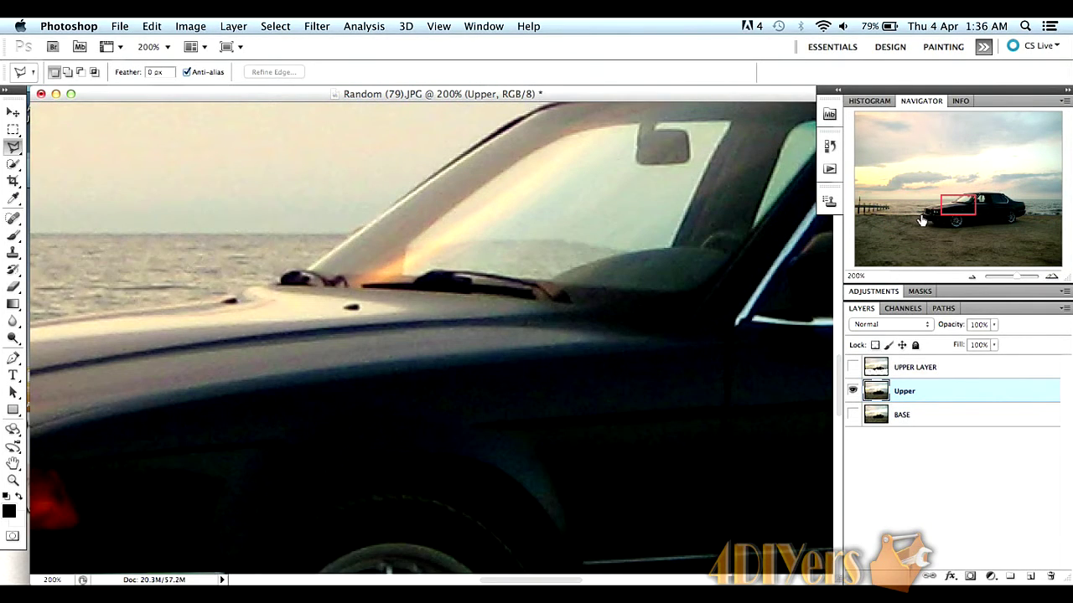
left_click(919, 220)
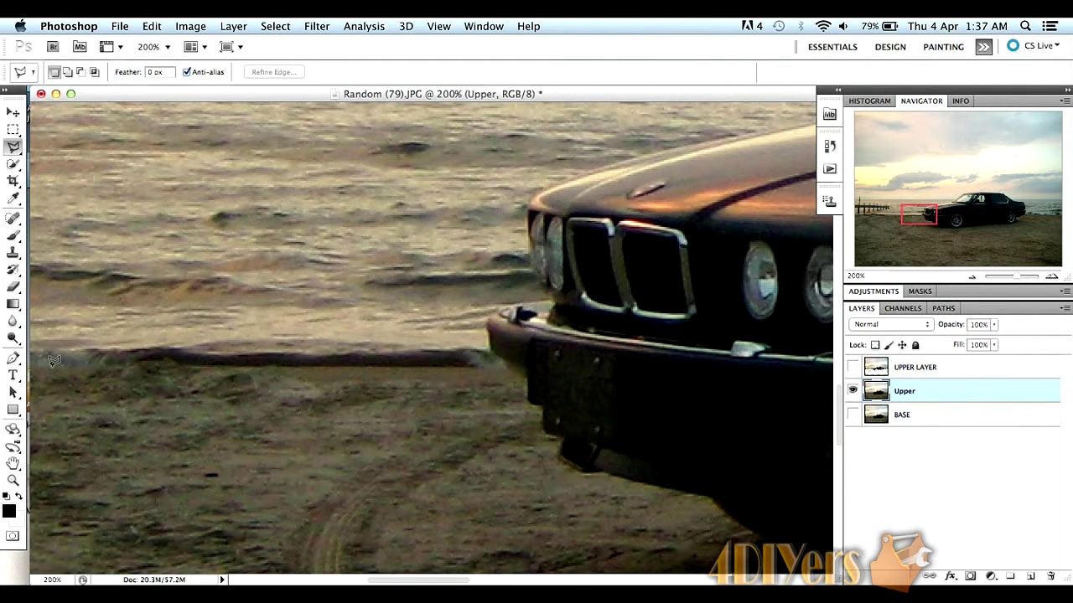
left_click_drag(53, 361, 450, 359)
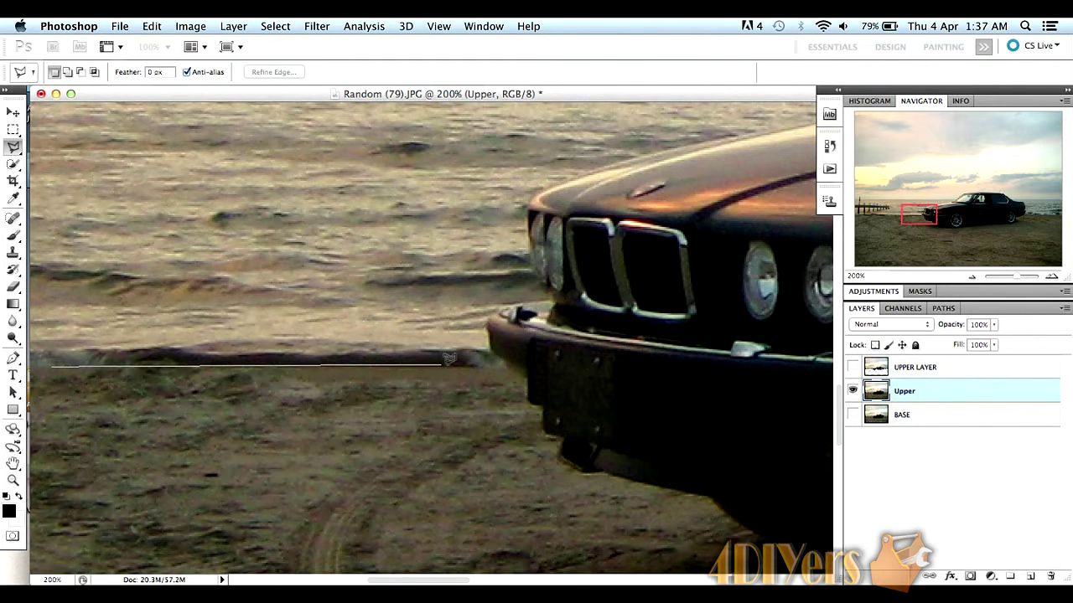
left_click(505, 366)
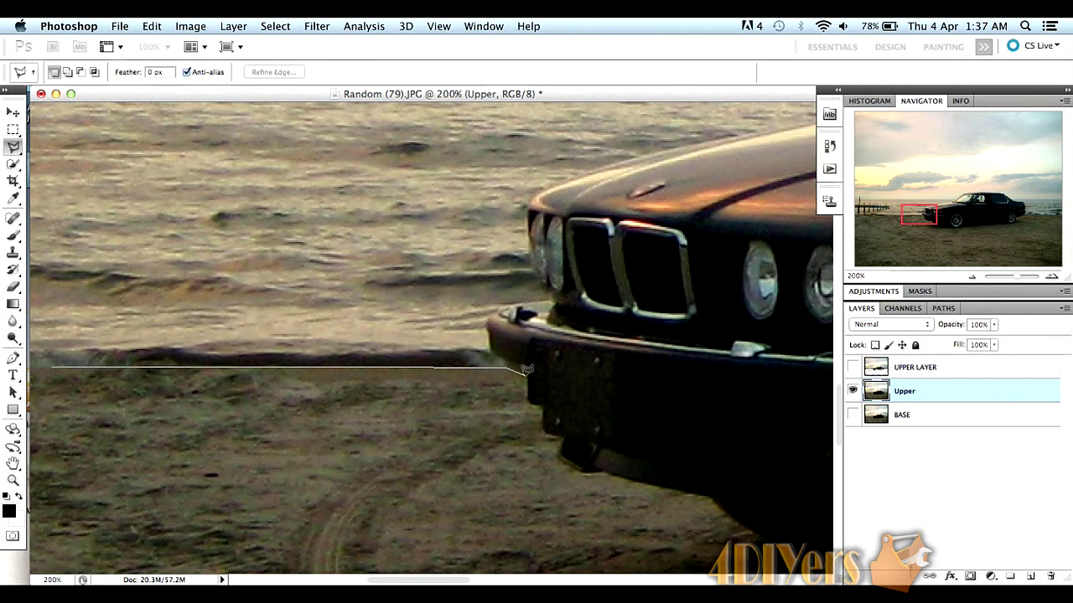
left_click(523, 375)
left_click(527, 399)
left_click(539, 404)
left_click(542, 430)
Step: Close the outline at the image bottom and delete the enclosed sand from Upper
left_click(556, 454)
left_click(578, 471)
left_click(599, 472)
left_click(716, 497)
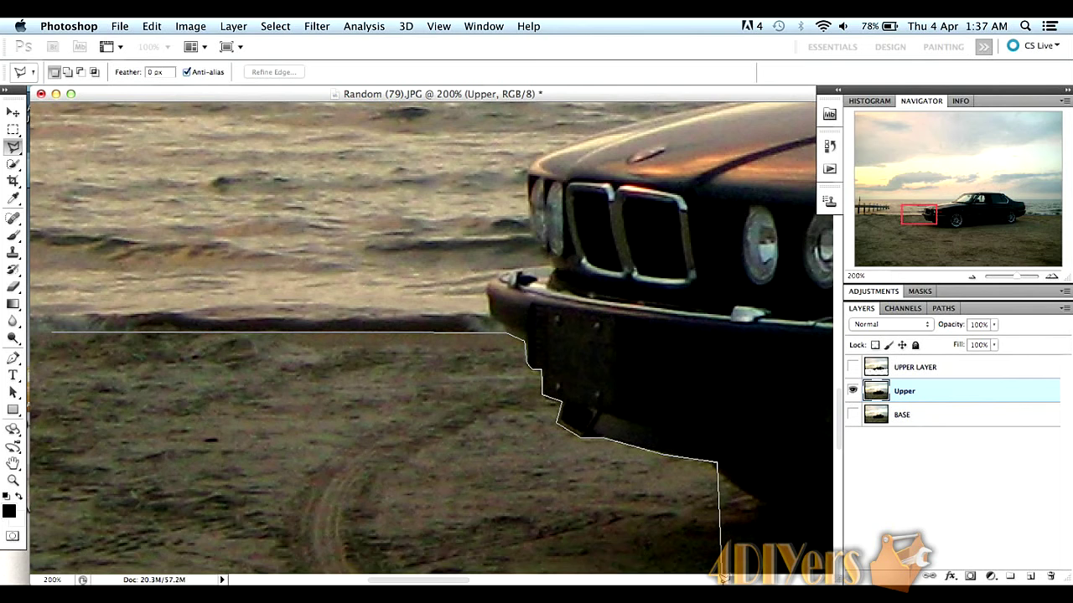
left_click(720, 575)
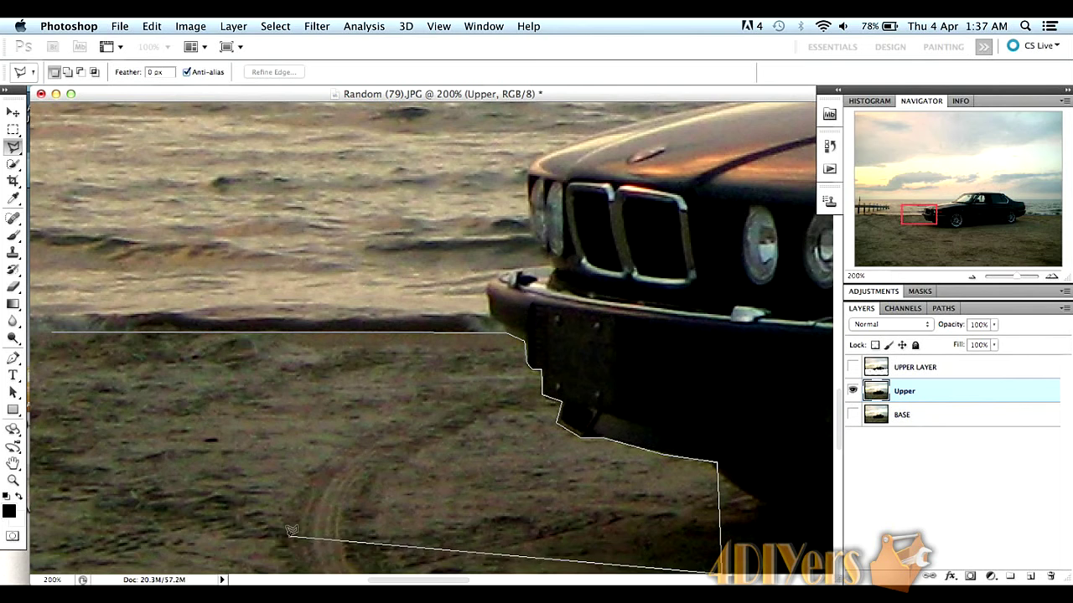
left_click(38, 569)
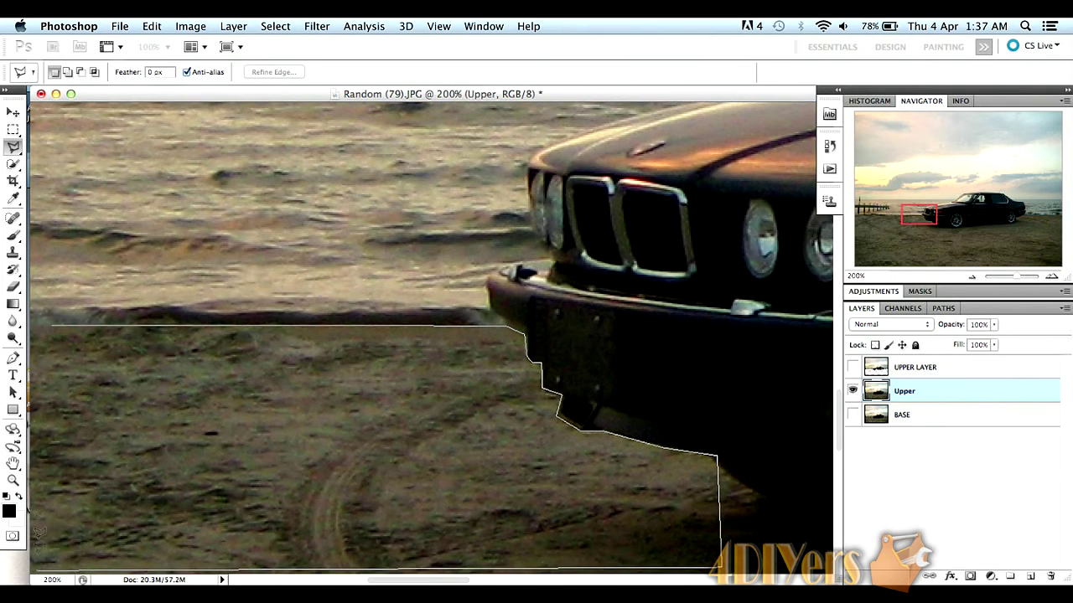
double_click(42, 454)
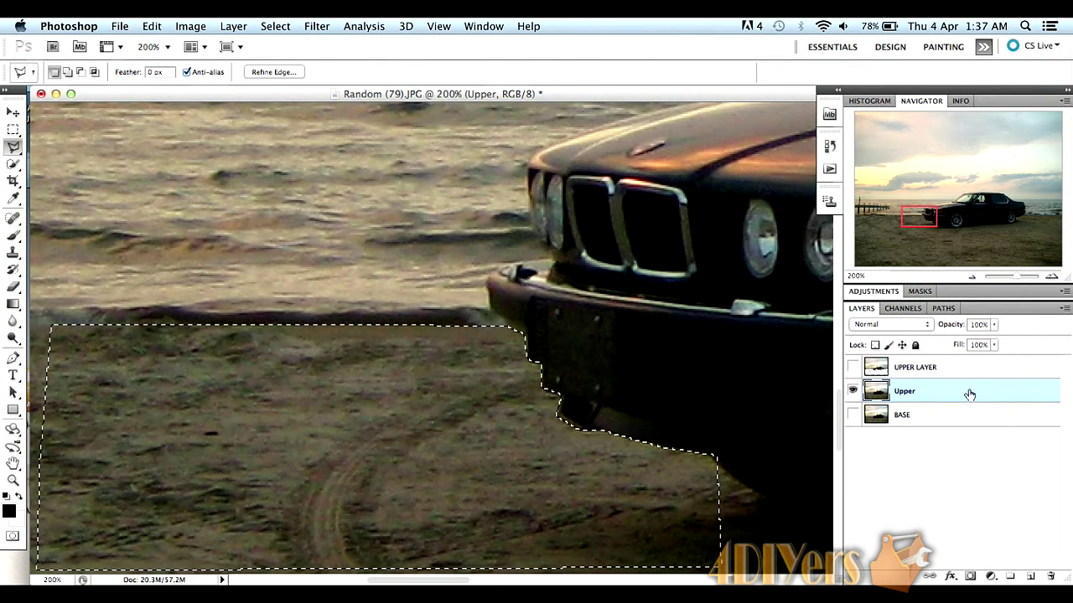
key("Delete")
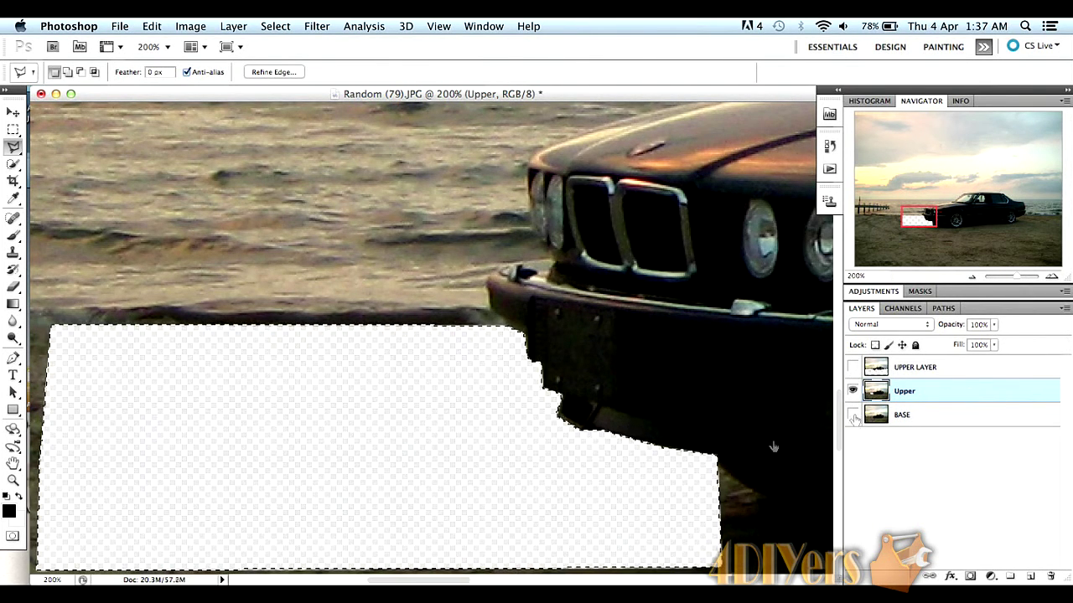
Step: Choose the Rectangular Marquee, deselect, and zoom out to 33.3% on the full beach photo
scroll(381, 479, "down", 3)
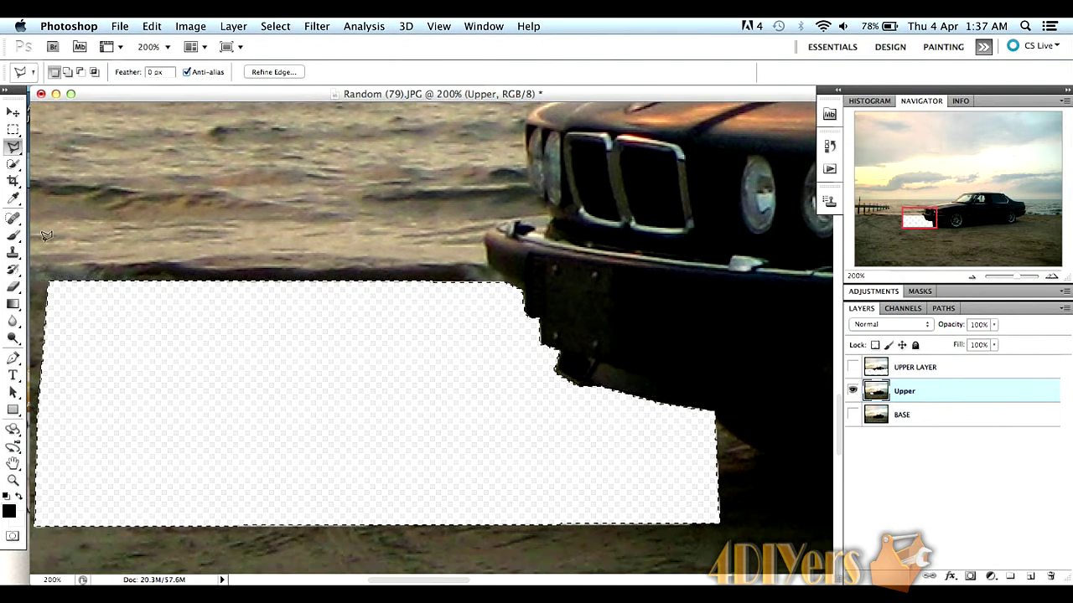
left_click(12, 130)
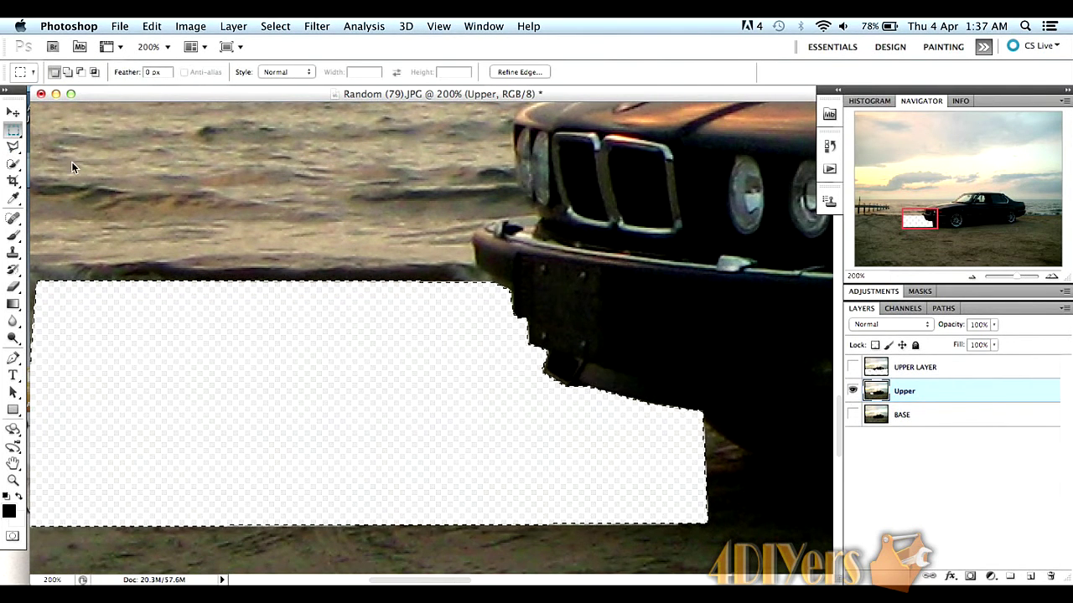
key("ctrl+d")
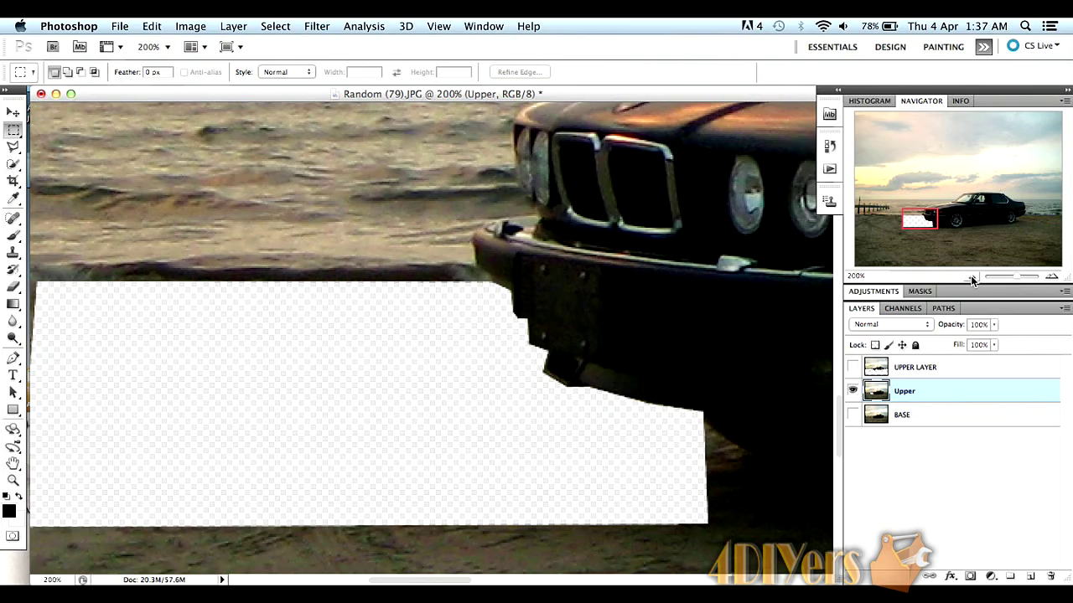
left_click(971, 275)
left_click(970, 275)
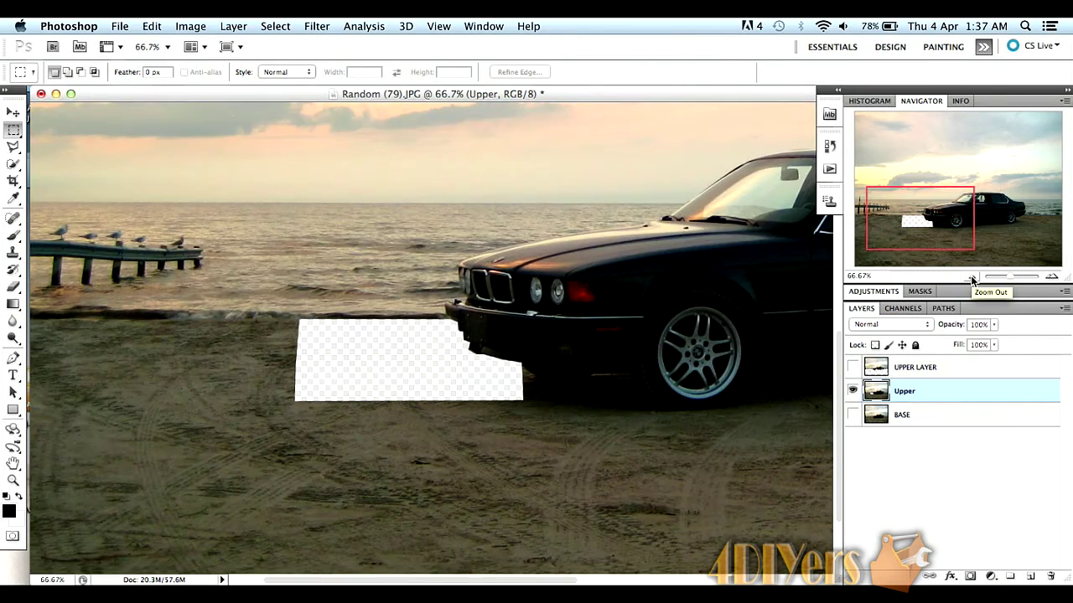
left_click(971, 275)
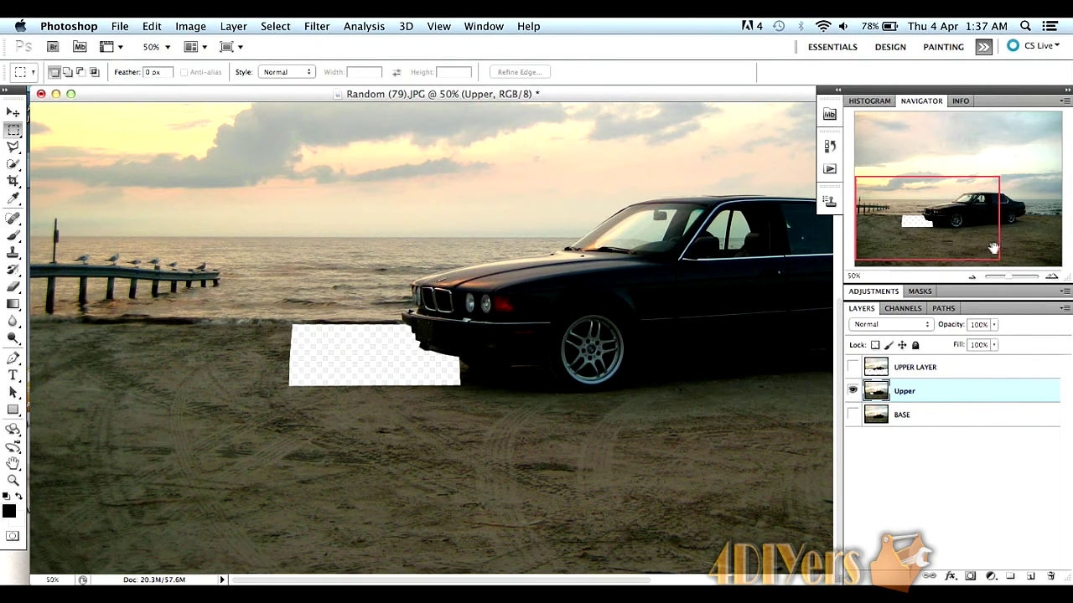
left_click_drag(972, 241, 1010, 241)
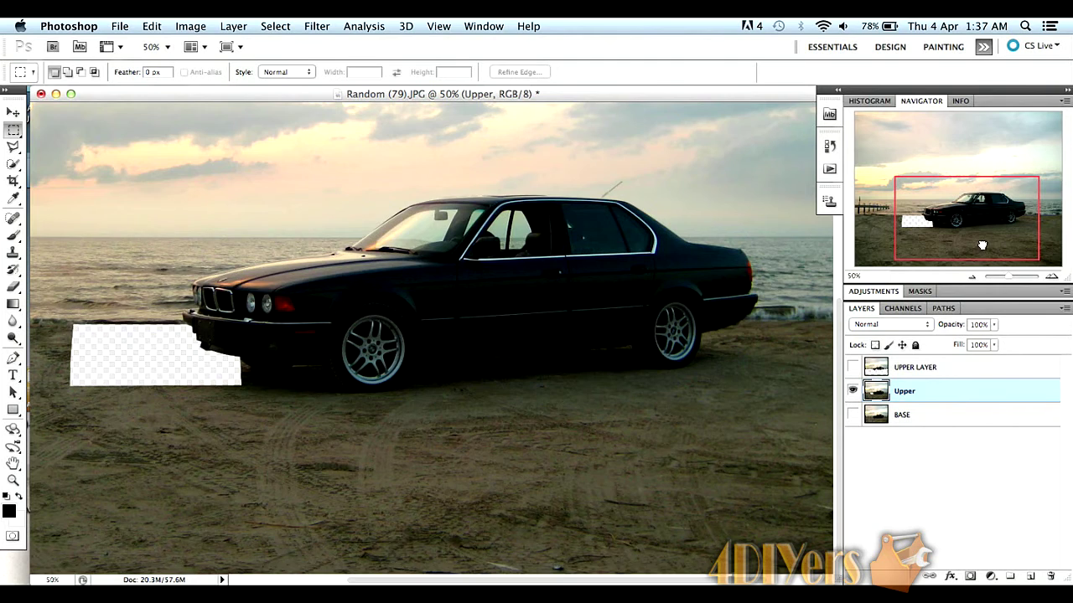
left_click_drag(982, 246, 992, 247)
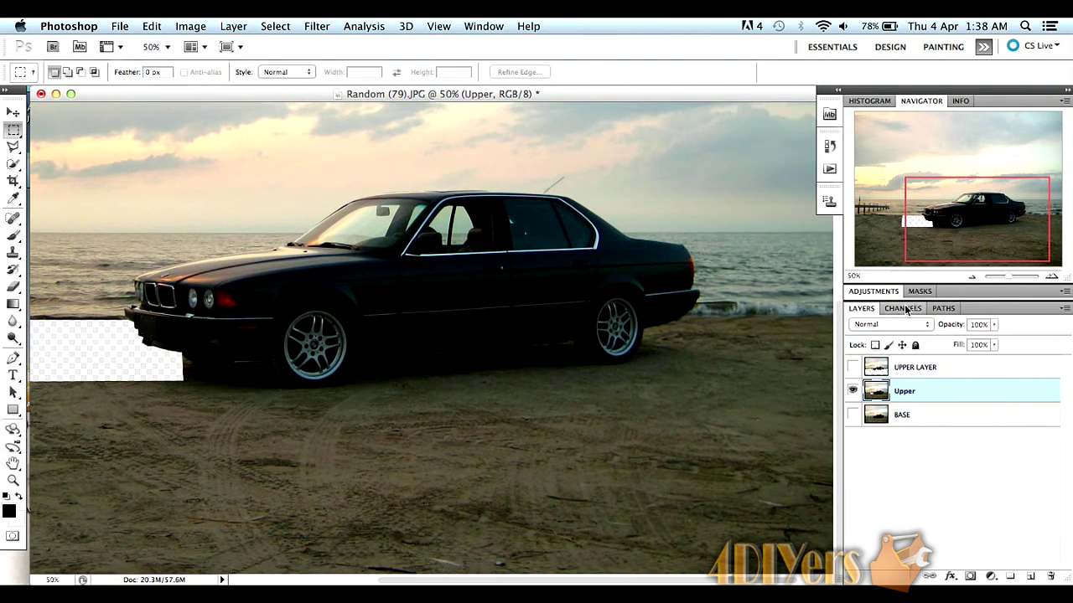
left_click(972, 280)
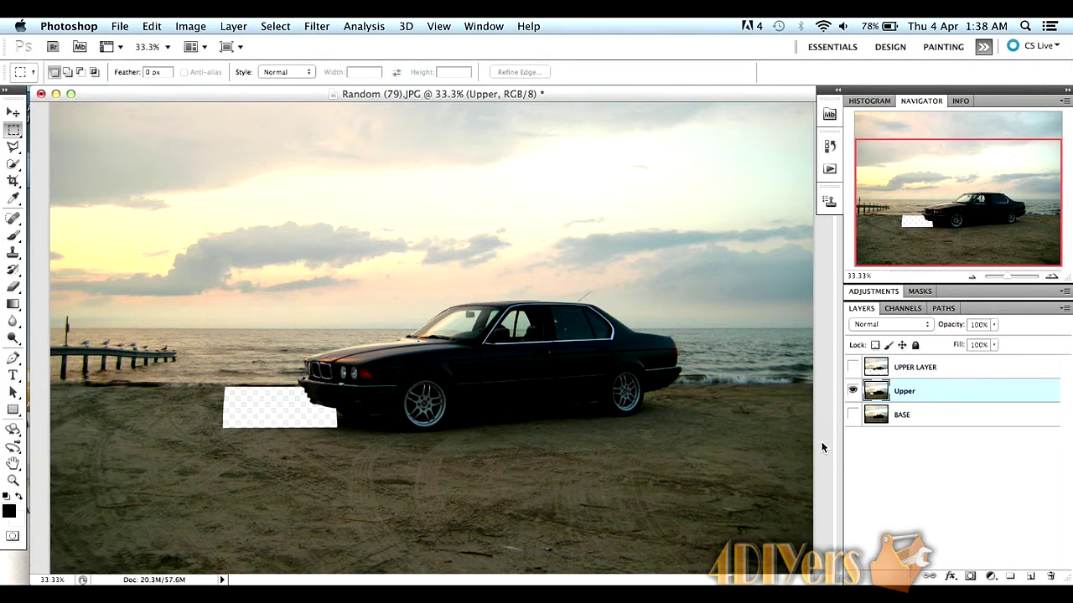
Step: Marquee the full-width sand strip below the car, delete it, and deselect
left_click_drag(811, 443, 37, 580)
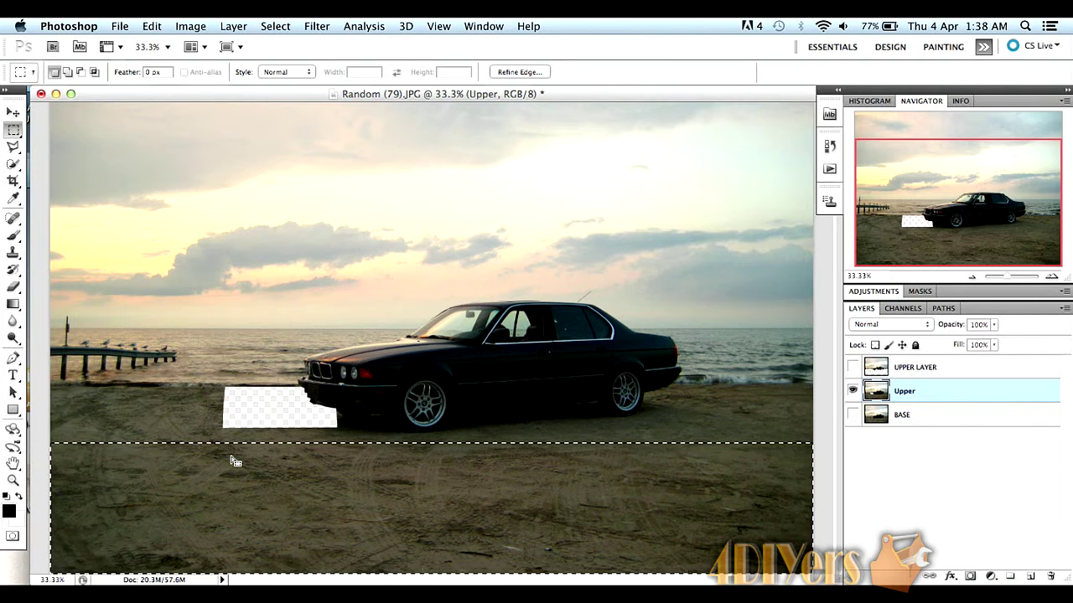
key("Delete")
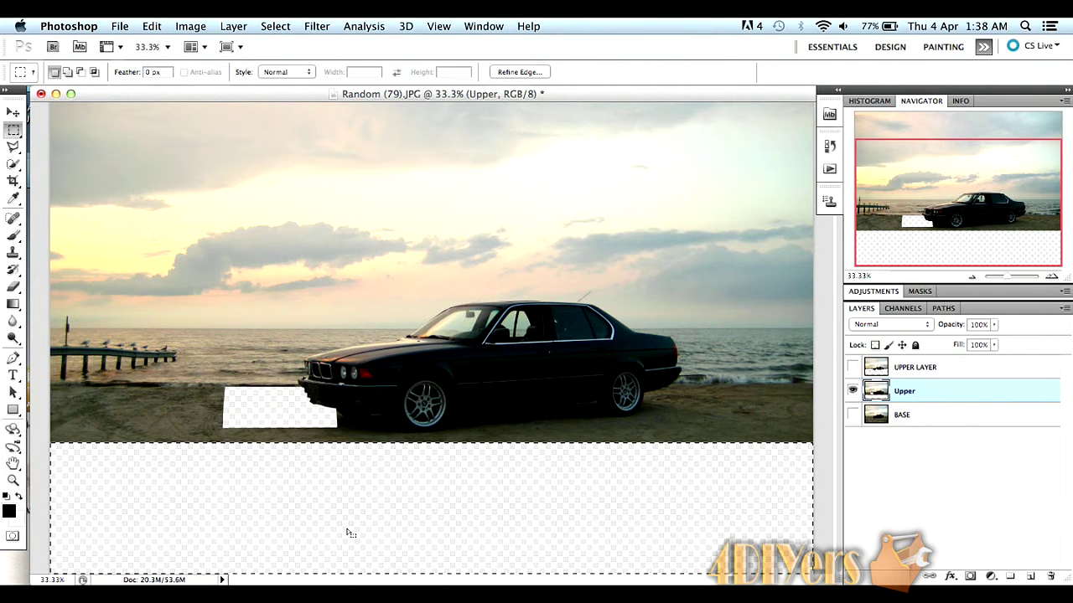
key("super+d")
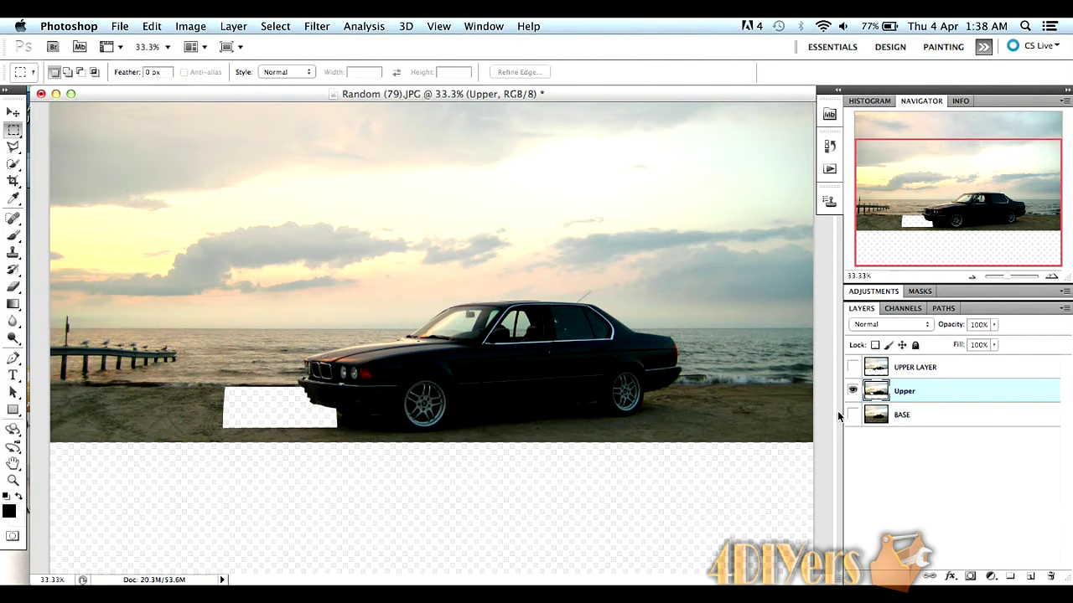
Step: Hide Upper, show UPPER LAYER and BASE, and make UPPER LAYER active
left_click(853, 390)
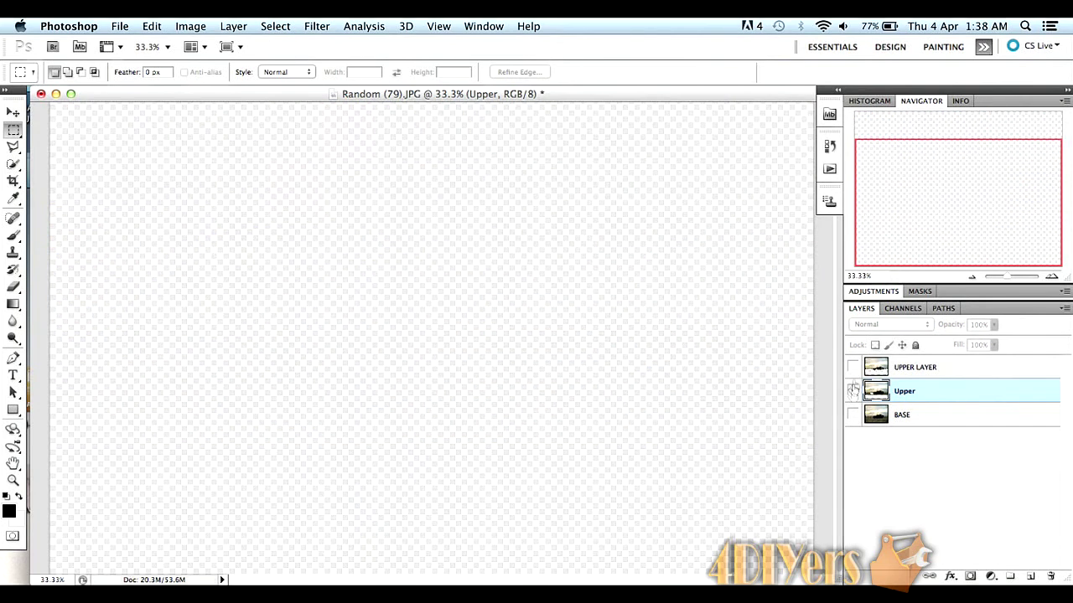
left_click(852, 367)
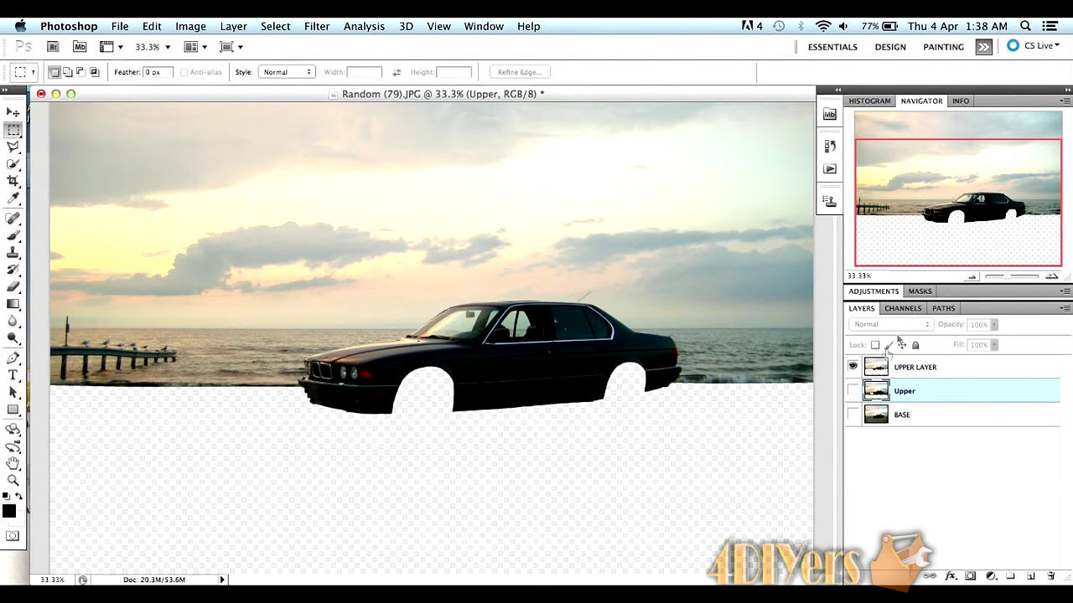
left_click(852, 416)
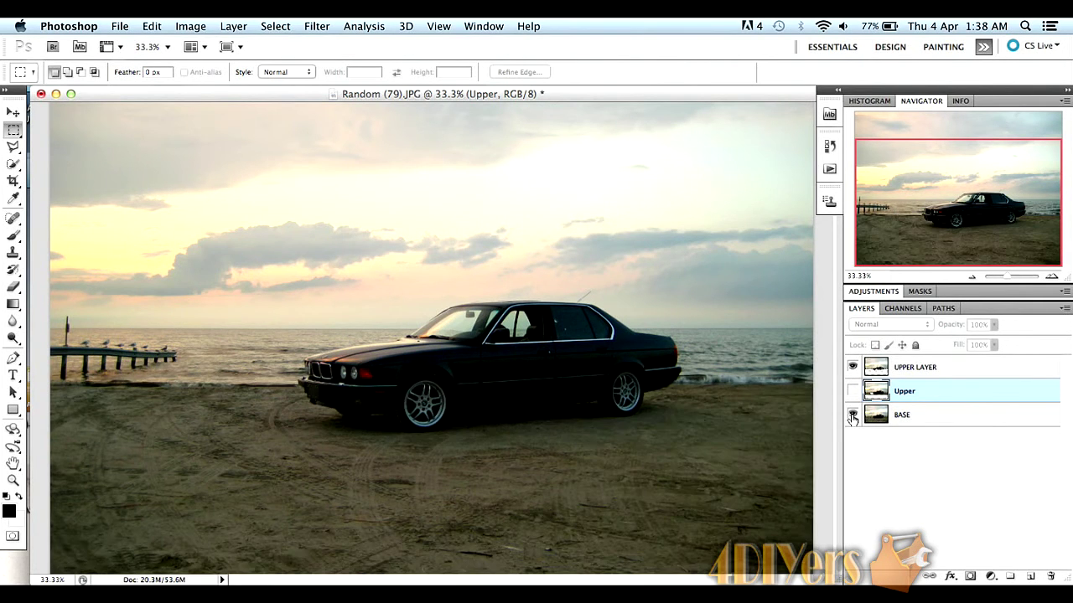
left_click(993, 372)
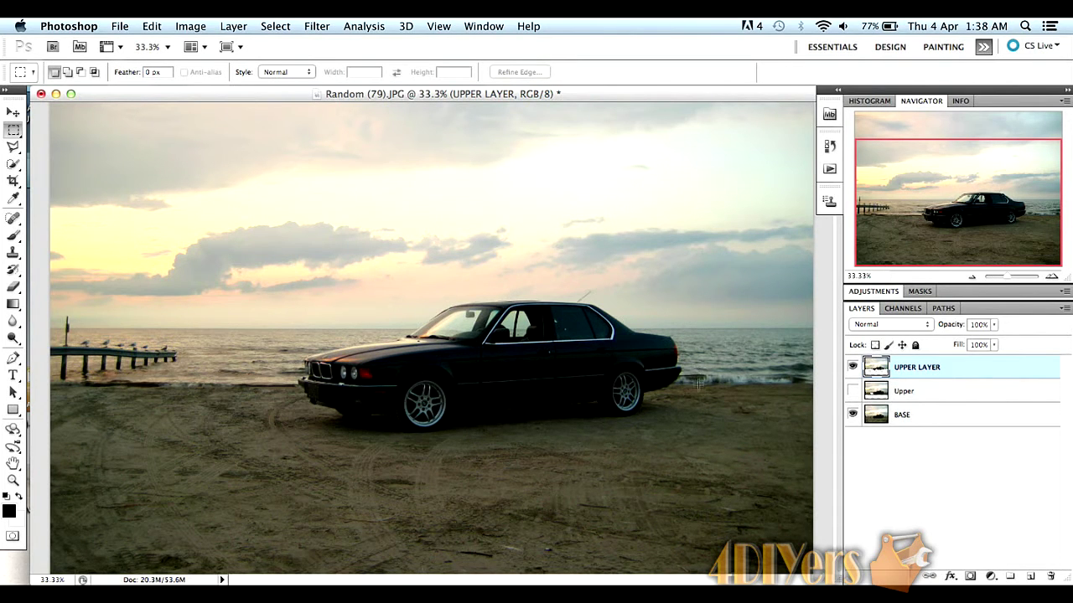
Step: Drag UPPER LAYER down about 8 px with the Move tool
left_click(12, 113)
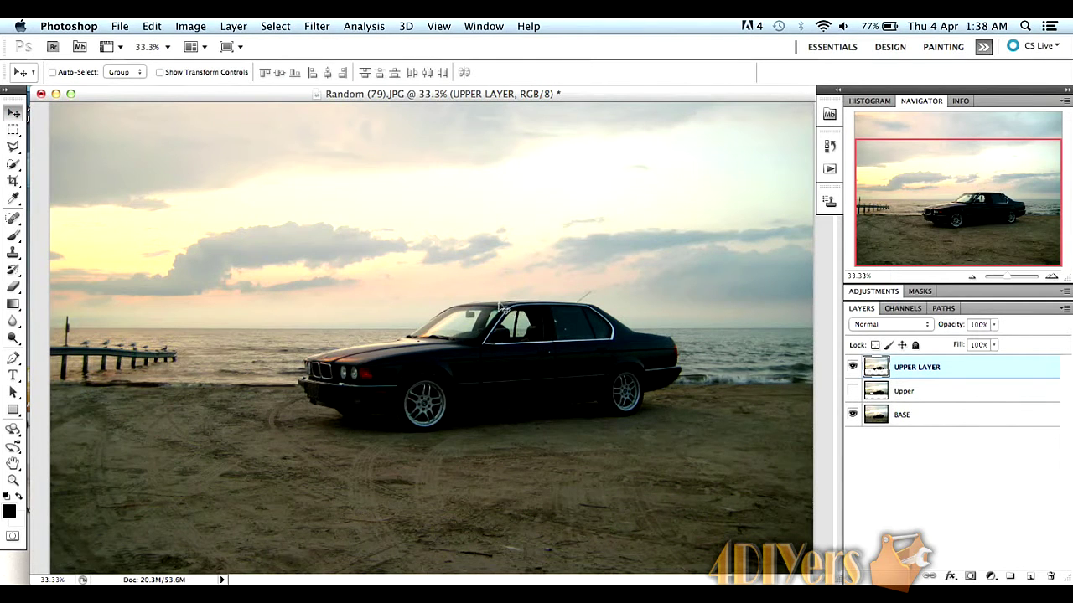
left_click_drag(501, 307, 501, 308)
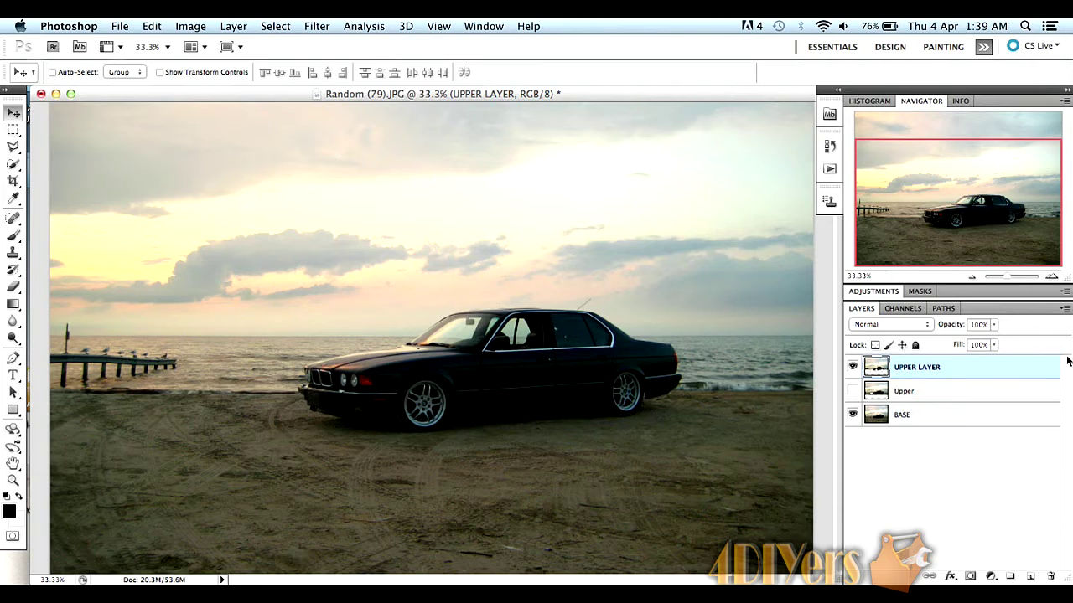
Step: Zoom to 300% on the rear wheel and paint the yellow streak black with a 9 px brush
left_click(1050, 277)
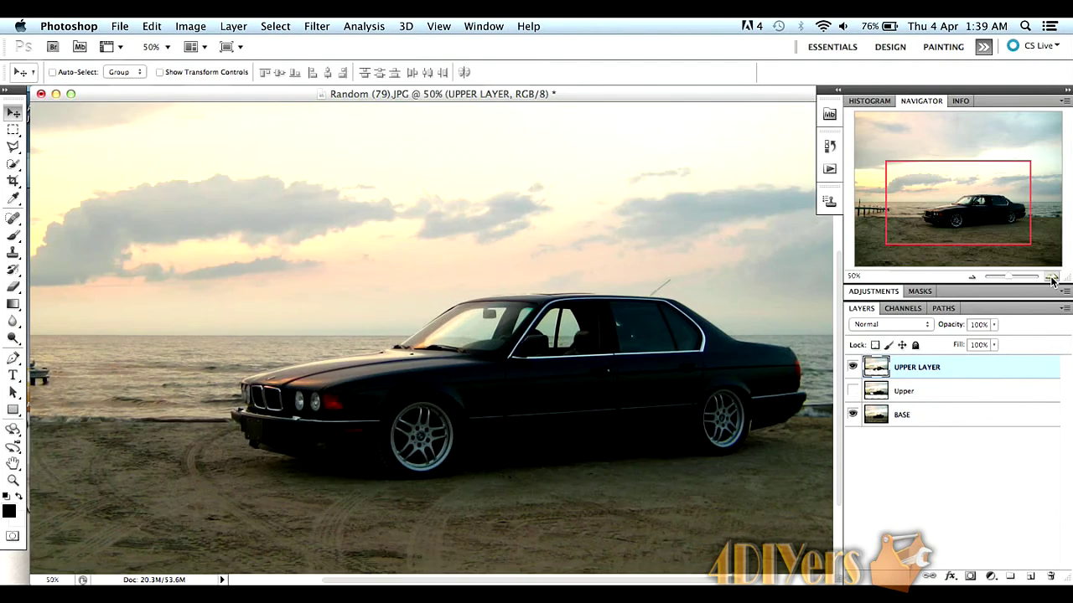
left_click(1051, 277)
left_click(1051, 276)
left_click(1051, 276)
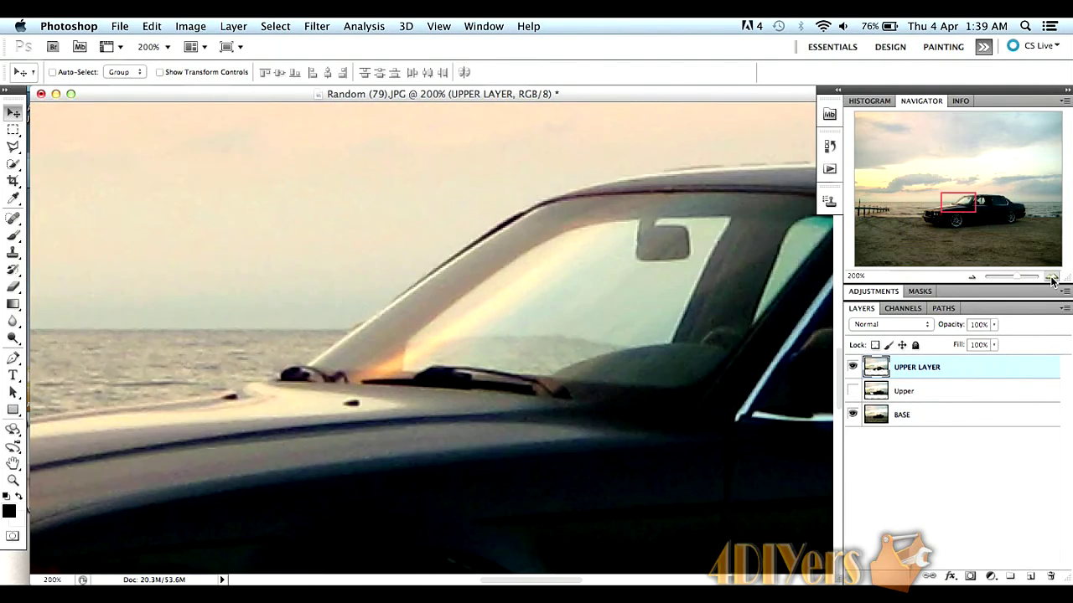
left_click(1051, 277)
left_click(1013, 220)
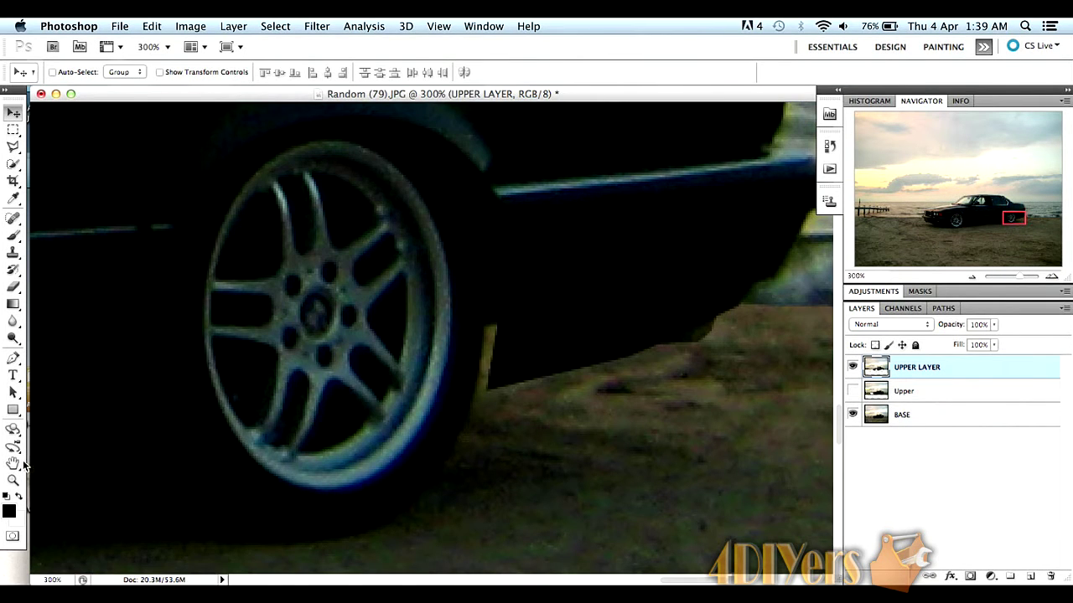
left_click(12, 236)
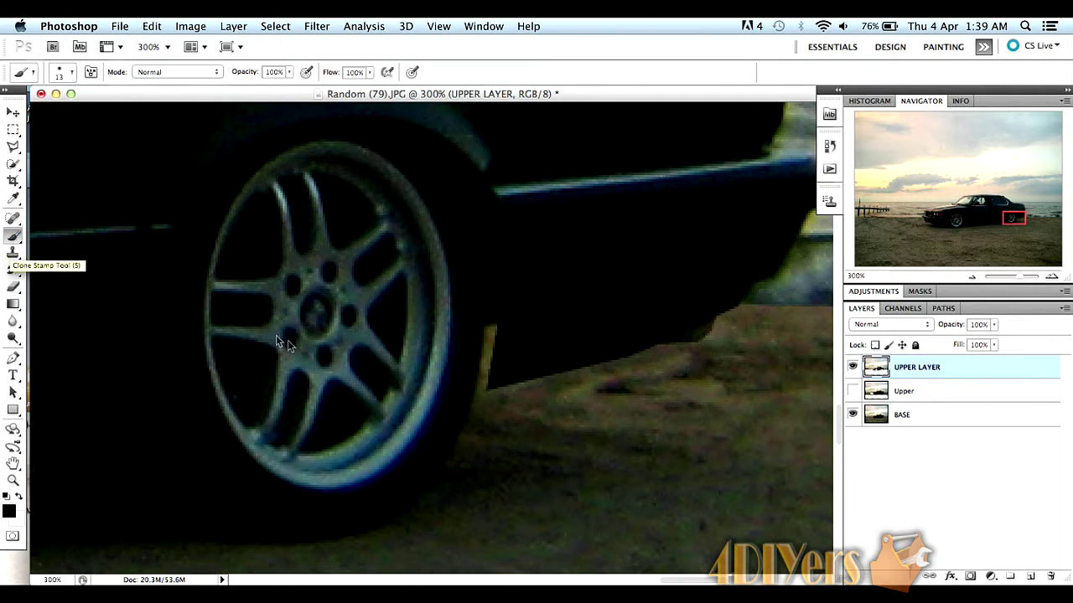
left_click(72, 74)
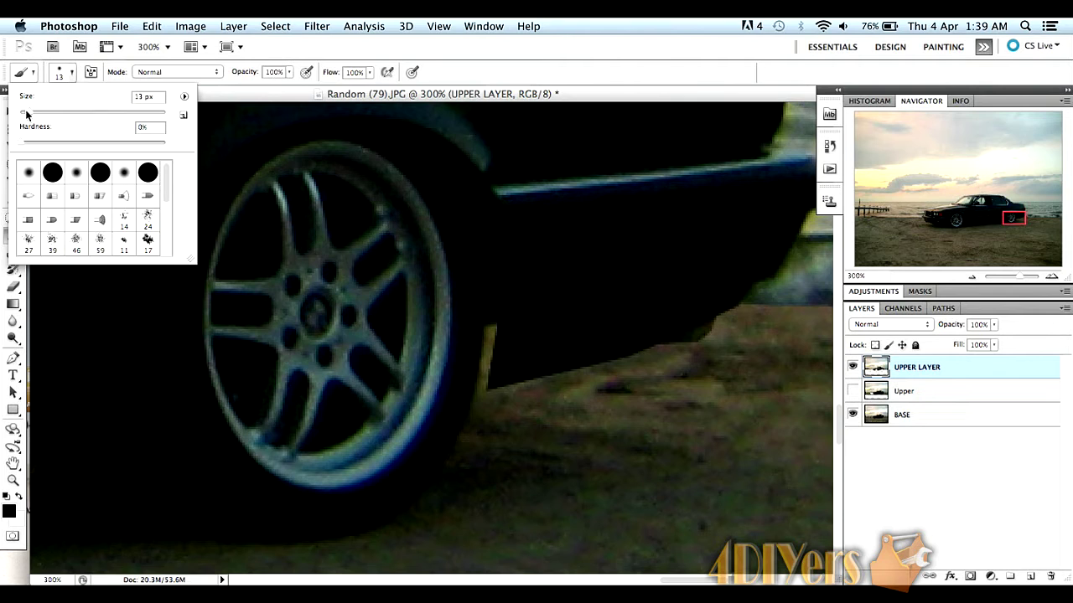
left_click_drag(26, 114, 23, 114)
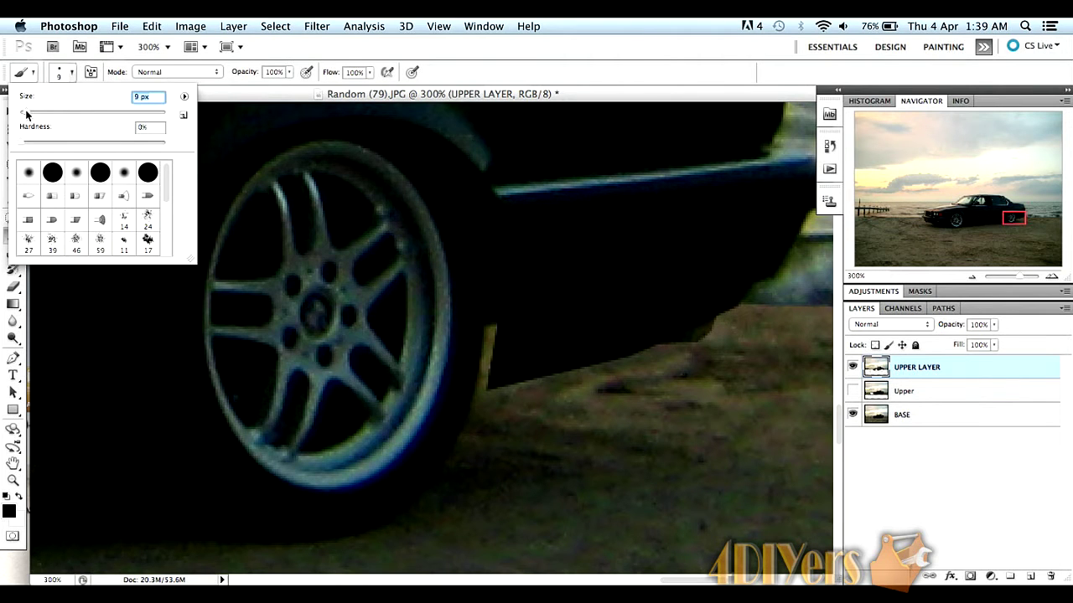
left_click(346, 49)
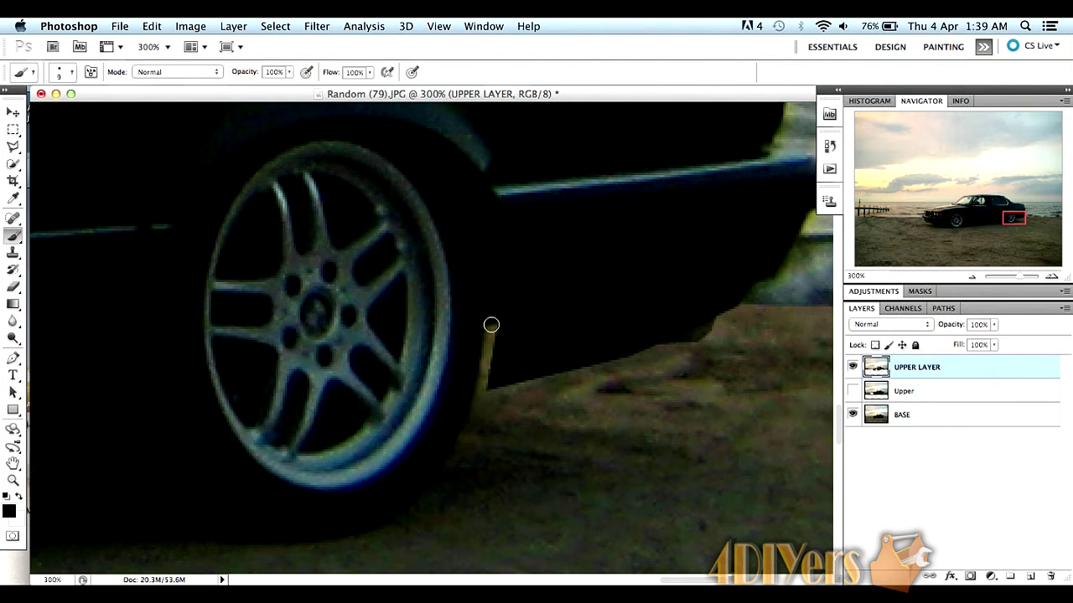
left_click_drag(491, 324, 480, 384)
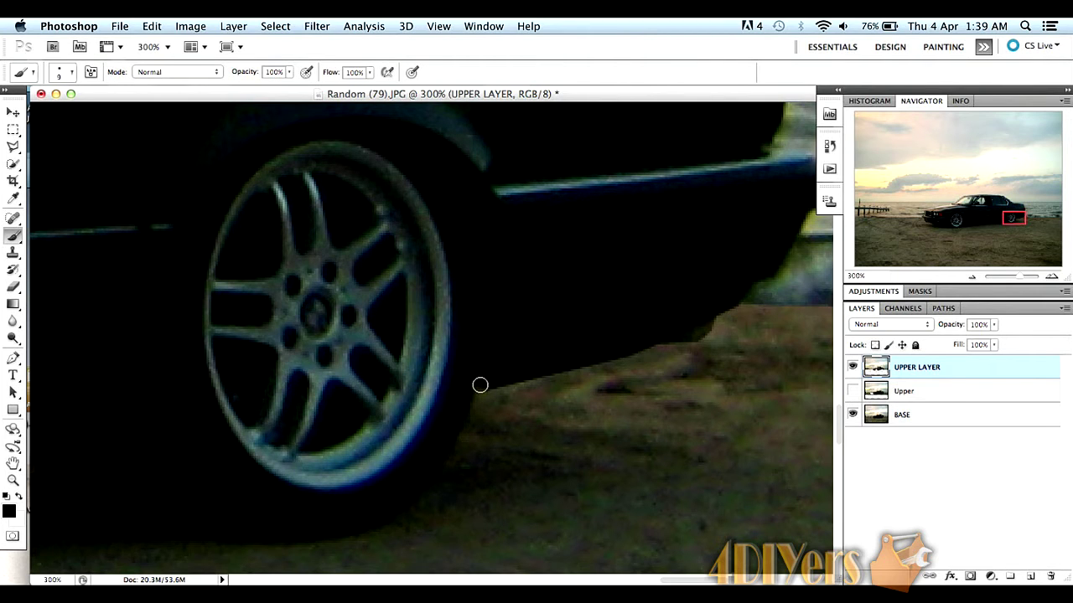
Step: Lasso the bright sliver beside the rear tyre, paint it black, and zoom back out
left_click(15, 147)
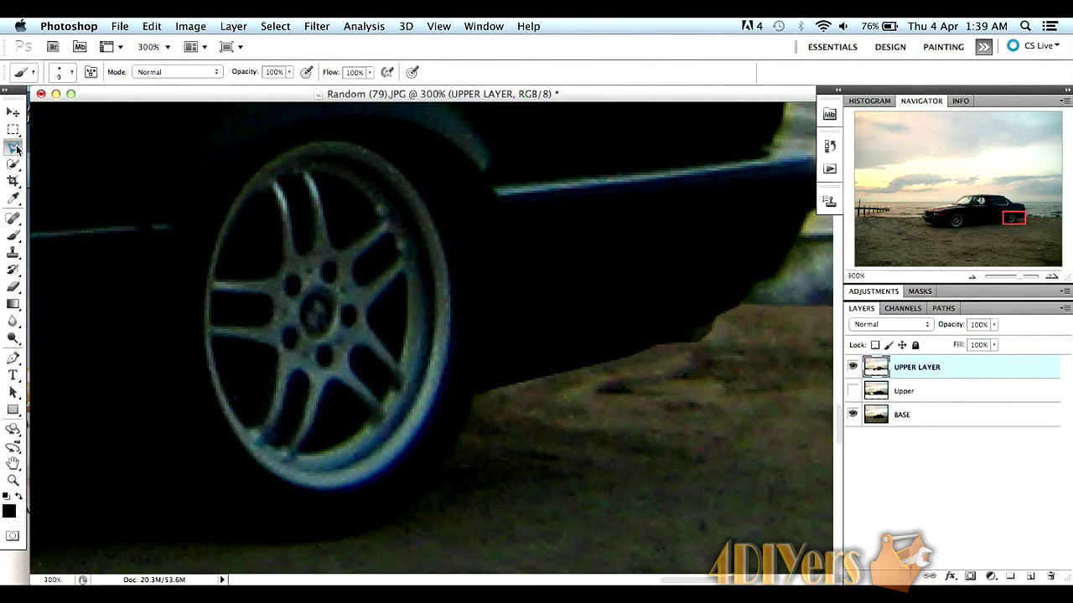
left_click(492, 385)
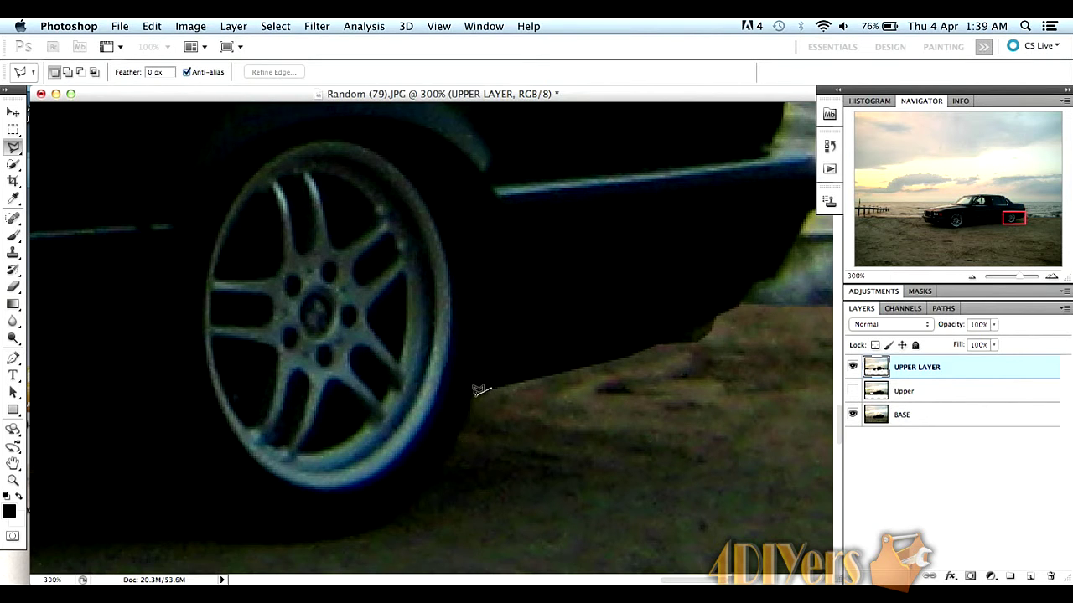
left_click(476, 394)
double_click(483, 350)
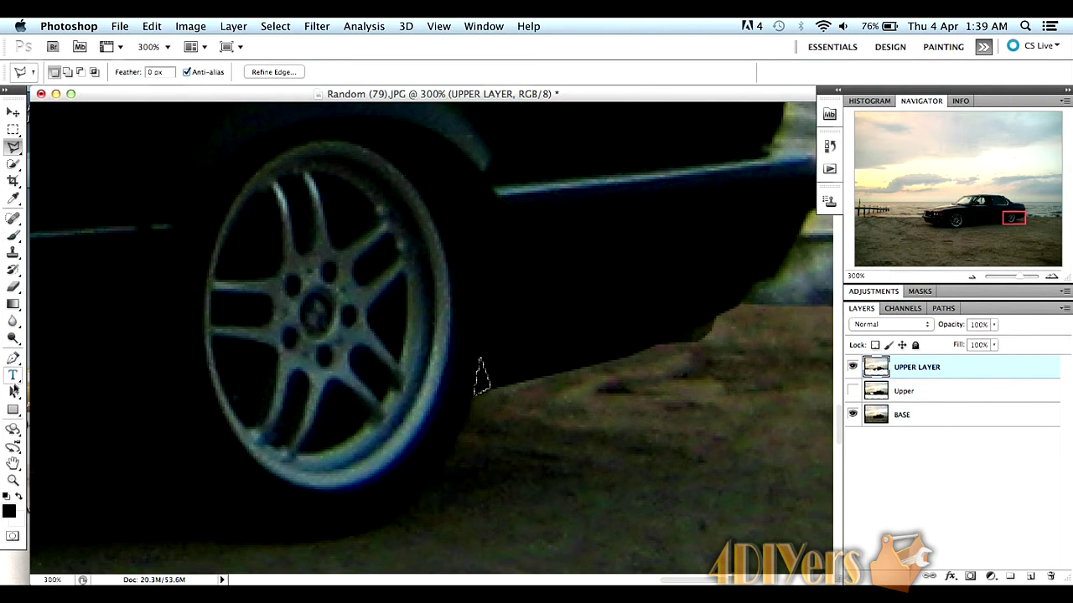
left_click(13, 236)
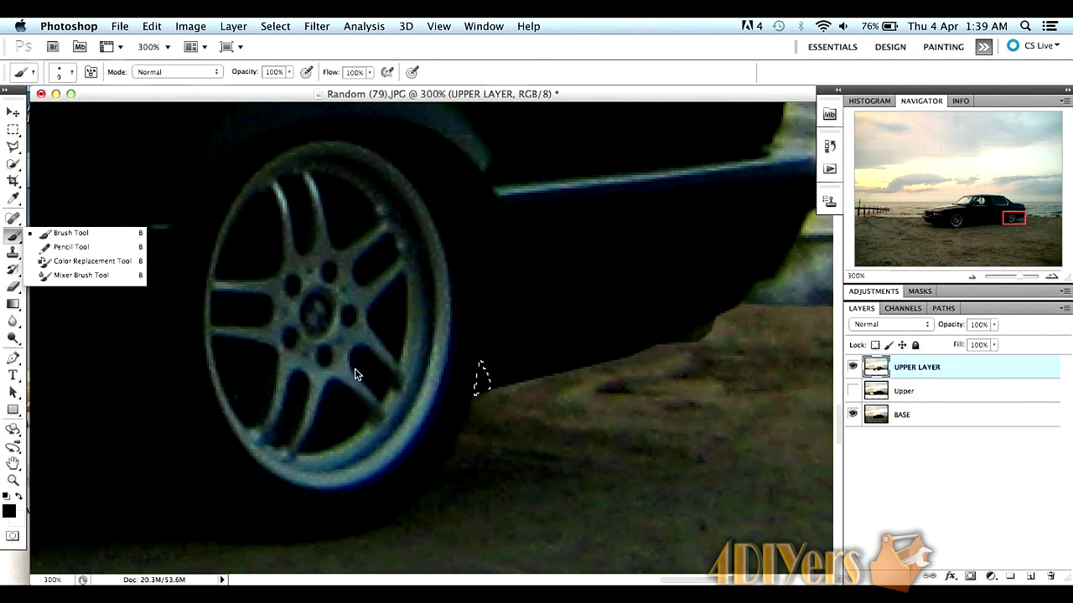
left_click(477, 391)
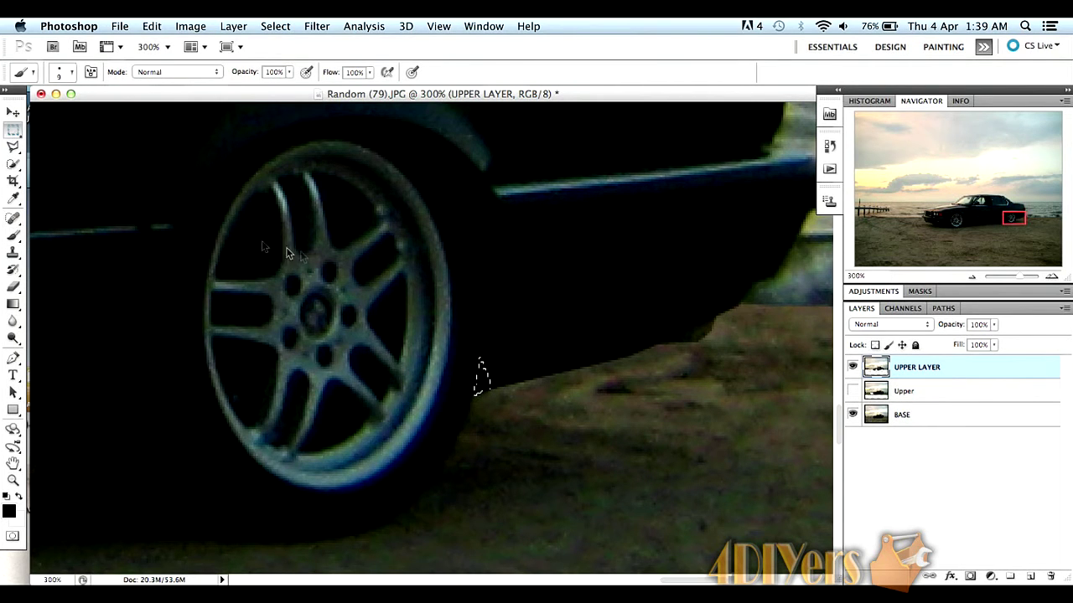
key("m")
left_click(320, 258)
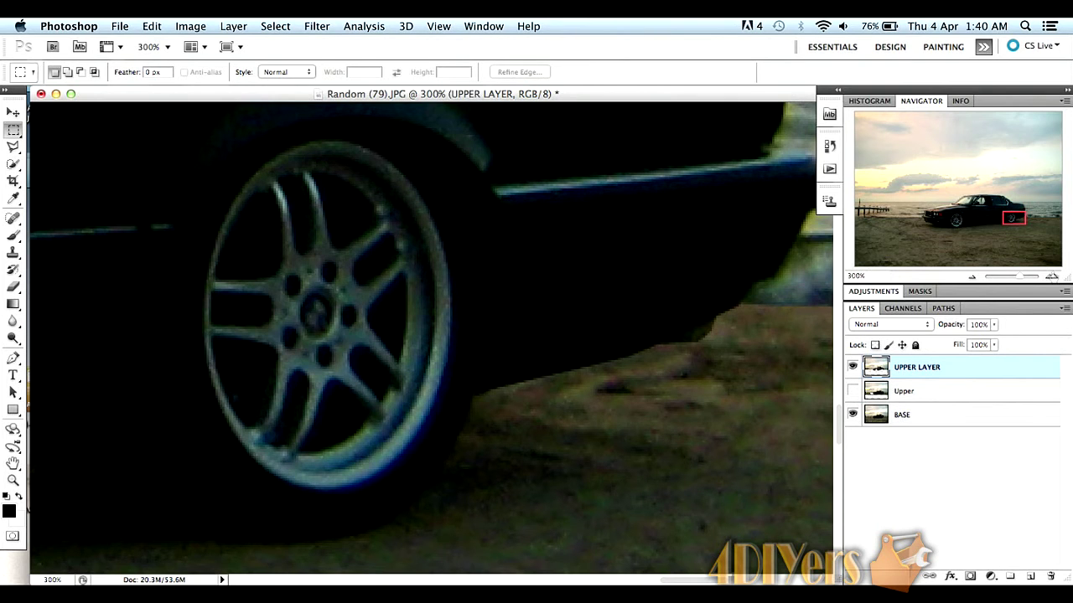
left_click(1005, 276)
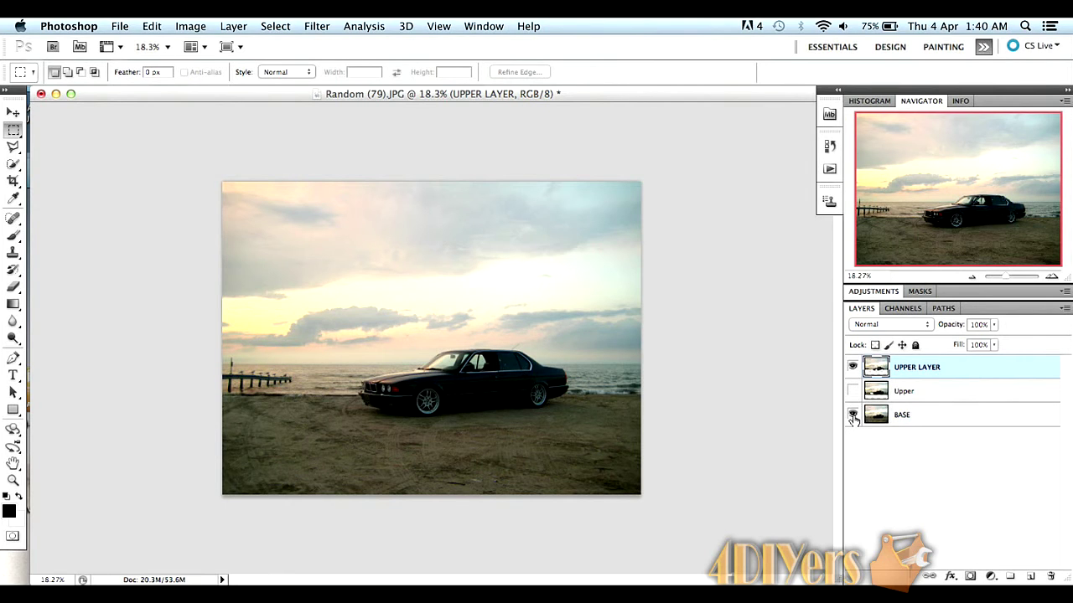
Step: Toggle BASE off and on to inspect the sky's top edge, ending with BASE hidden
left_click(852, 415)
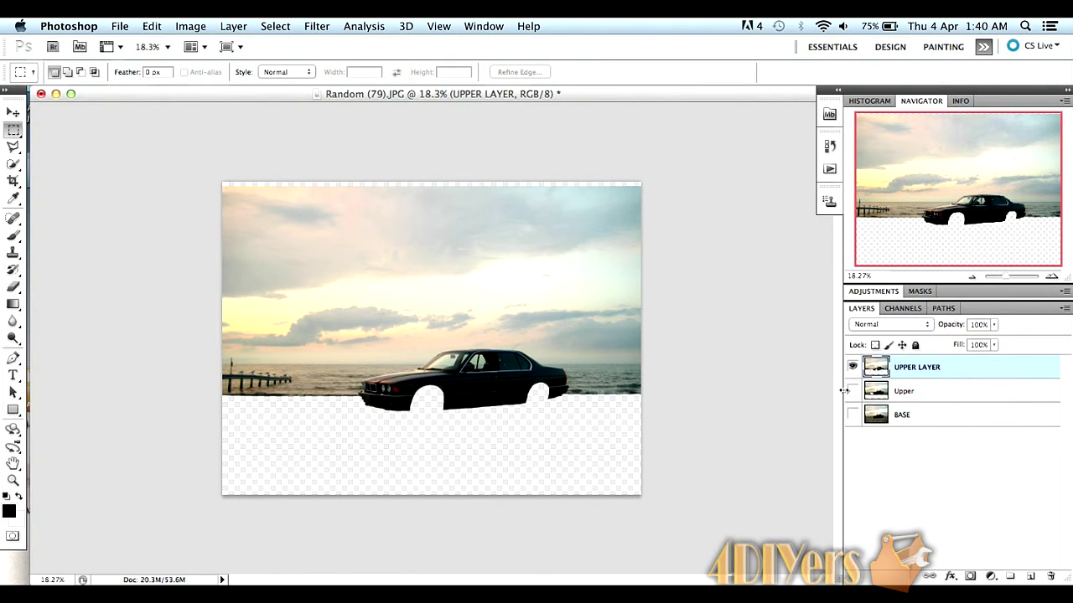
left_click(1011, 274)
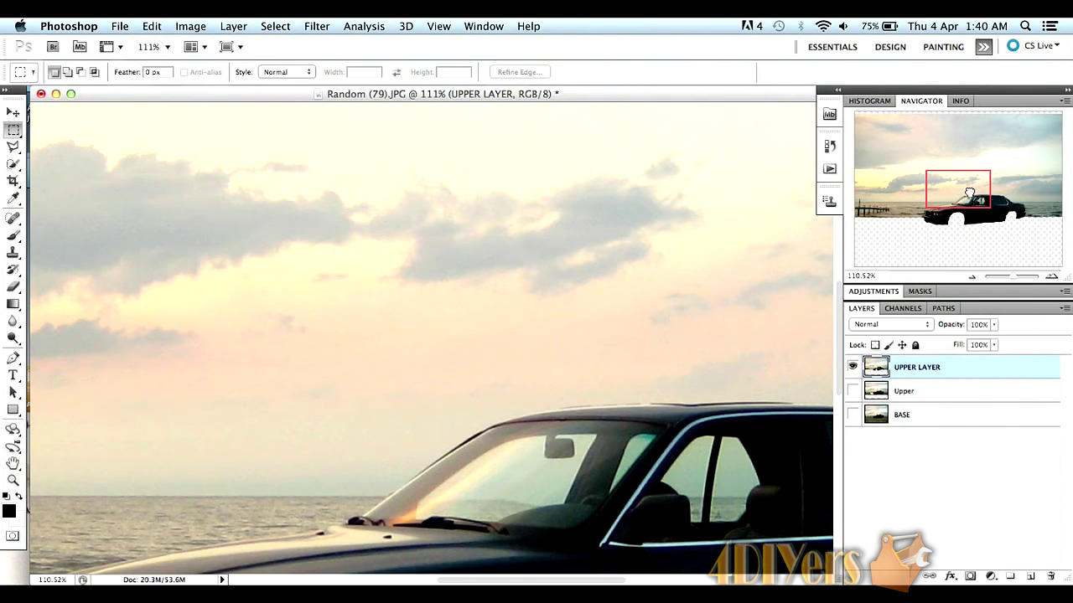
left_click_drag(970, 192, 961, 112)
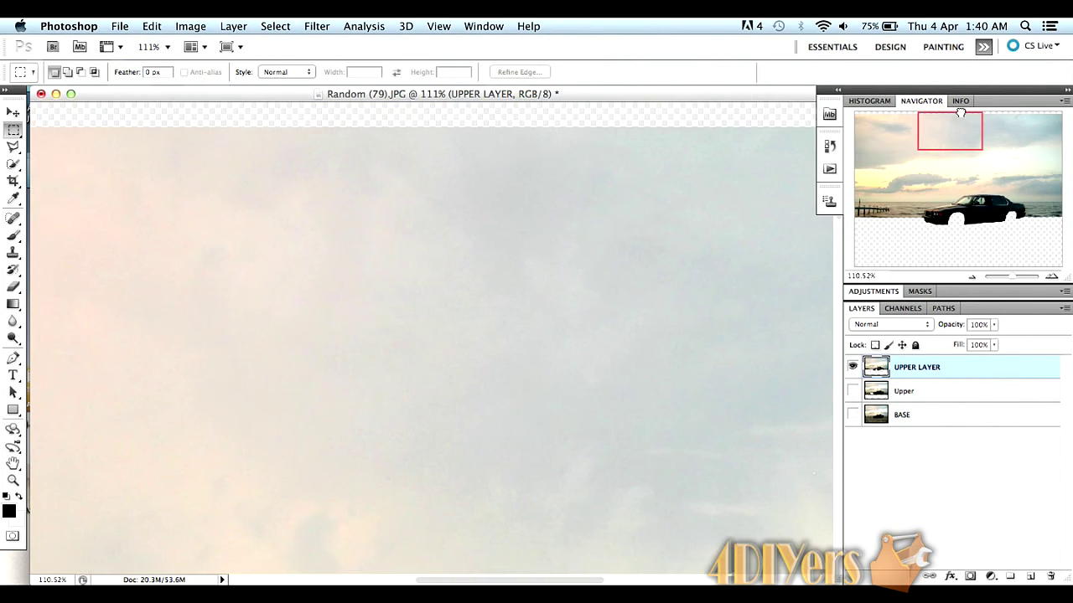
left_click(853, 415)
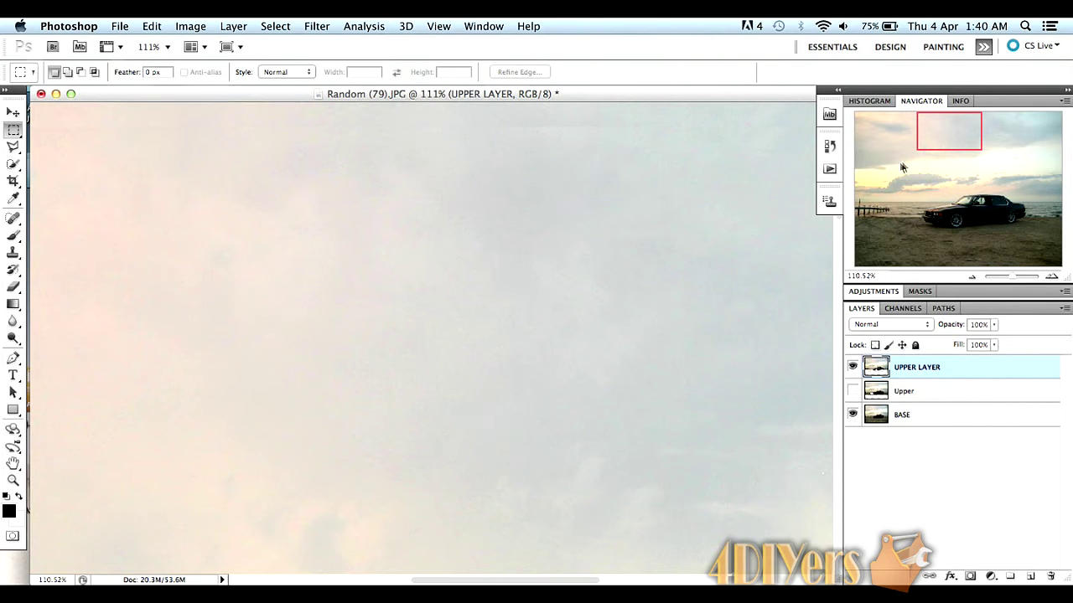
left_click_drag(936, 146, 880, 149)
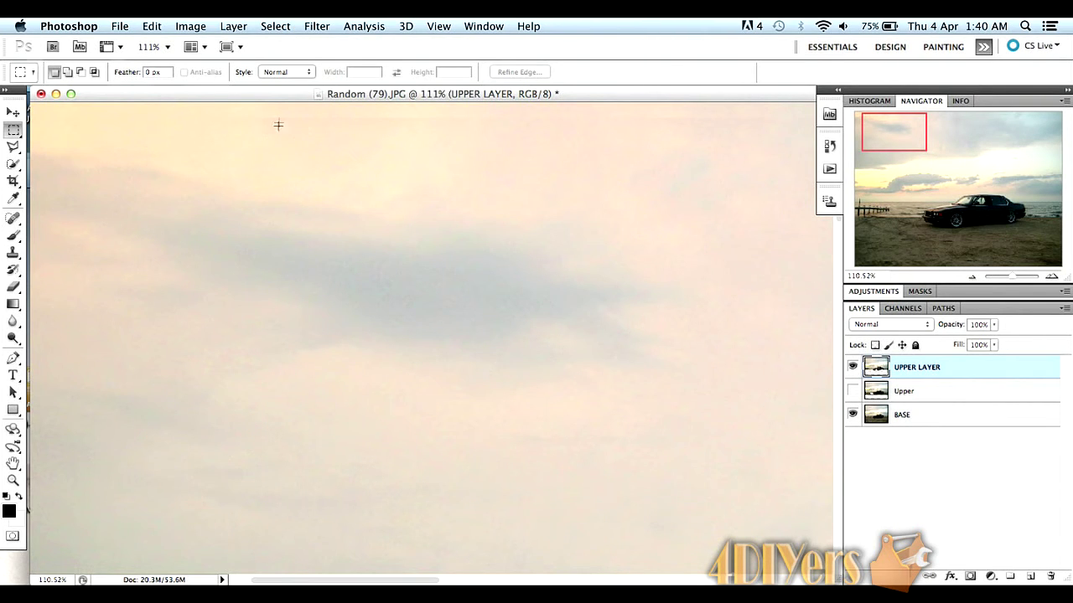
left_click(1004, 274)
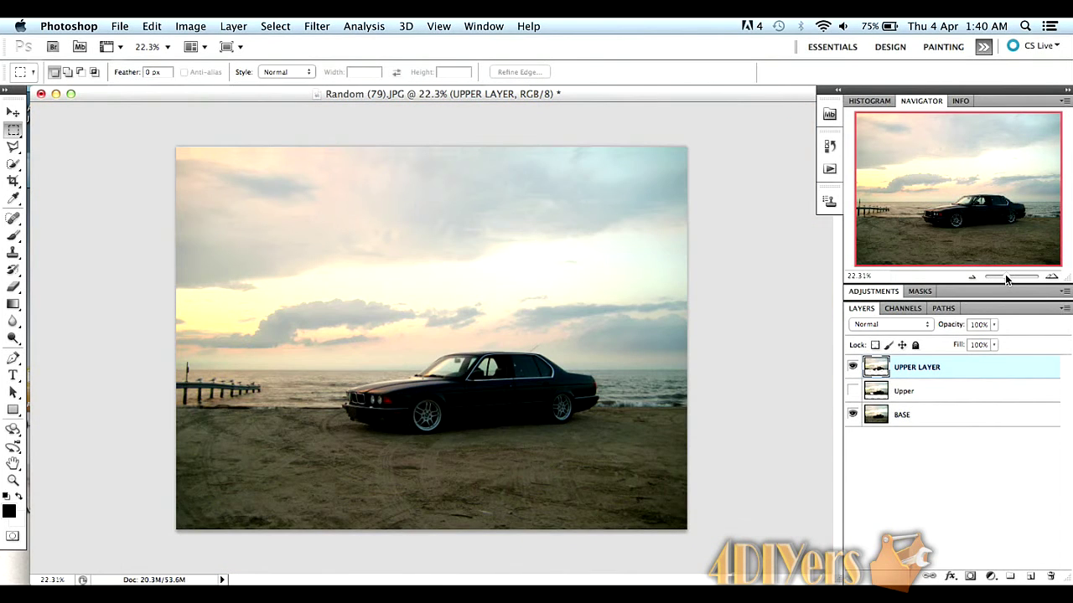
left_click(852, 415)
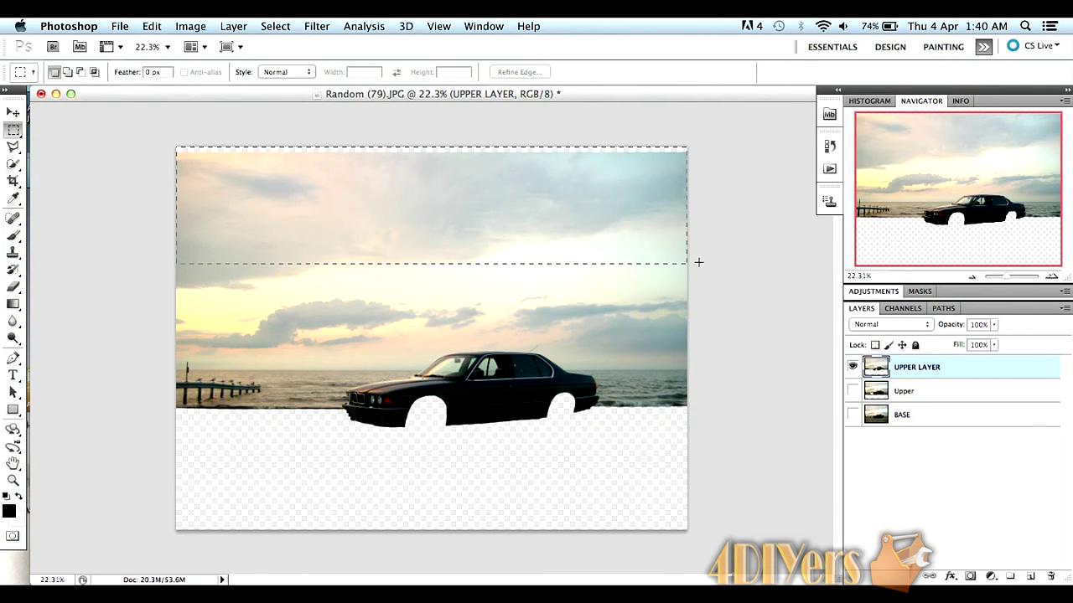
Step: Drag a rectangular marquee over the top sky band from the left edge to the right edge
left_click_drag(700, 261, 171, 144)
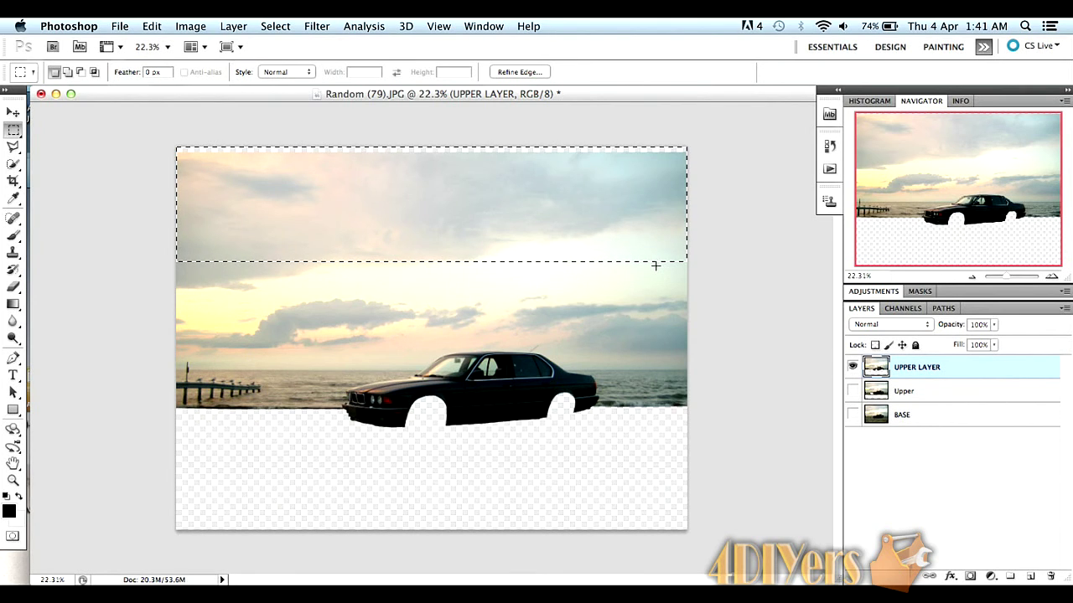
Step: Scale the selected top sky band to about 109.4% height, commit, and deselect
left_click(152, 26)
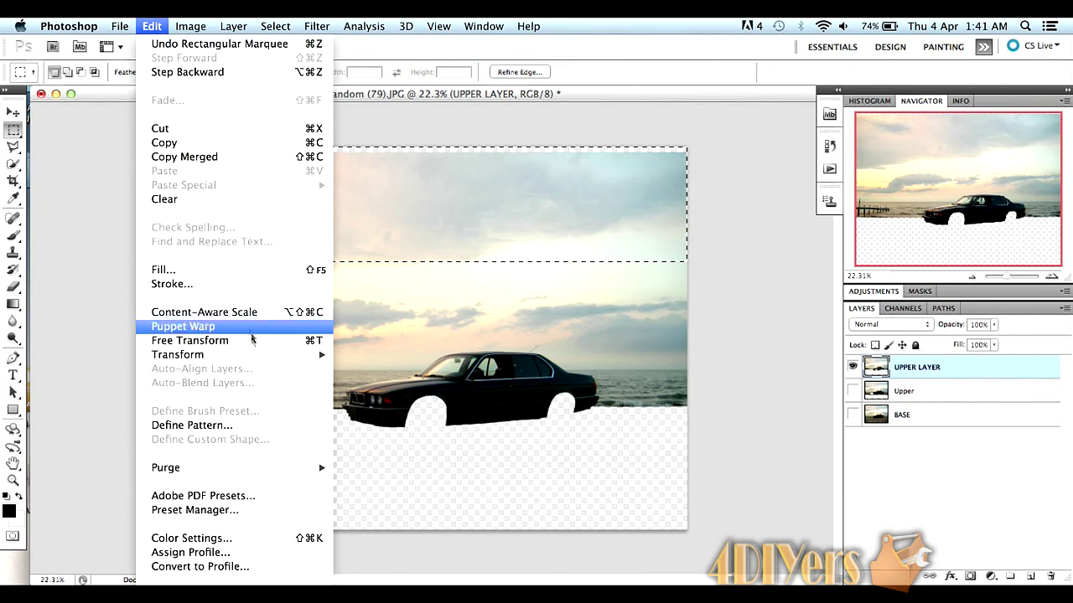
mouse_move(315, 355)
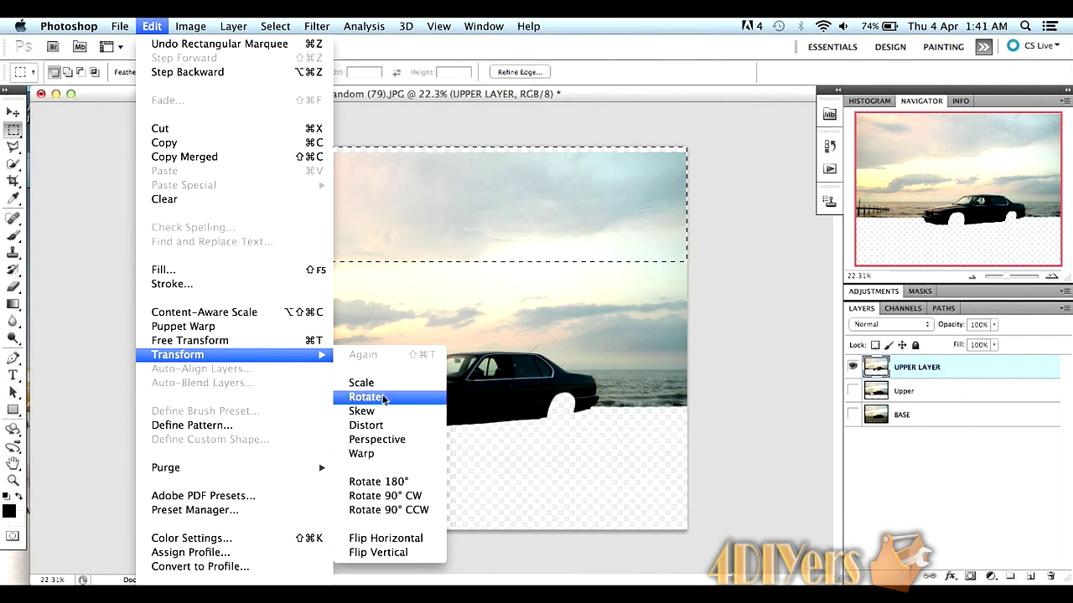
left_click(387, 383)
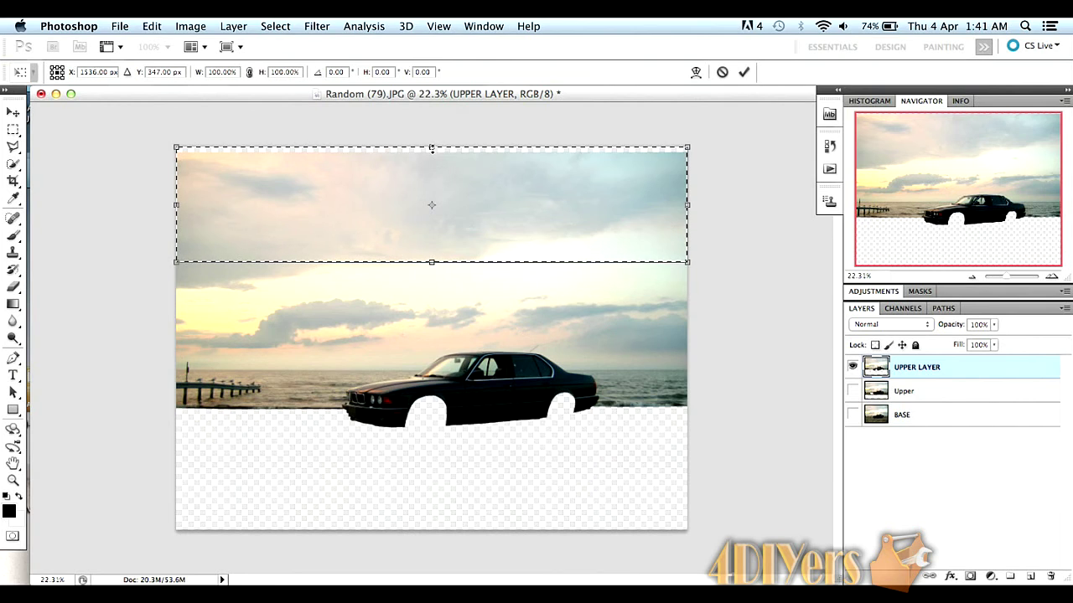
left_click_drag(432, 148, 432, 137)
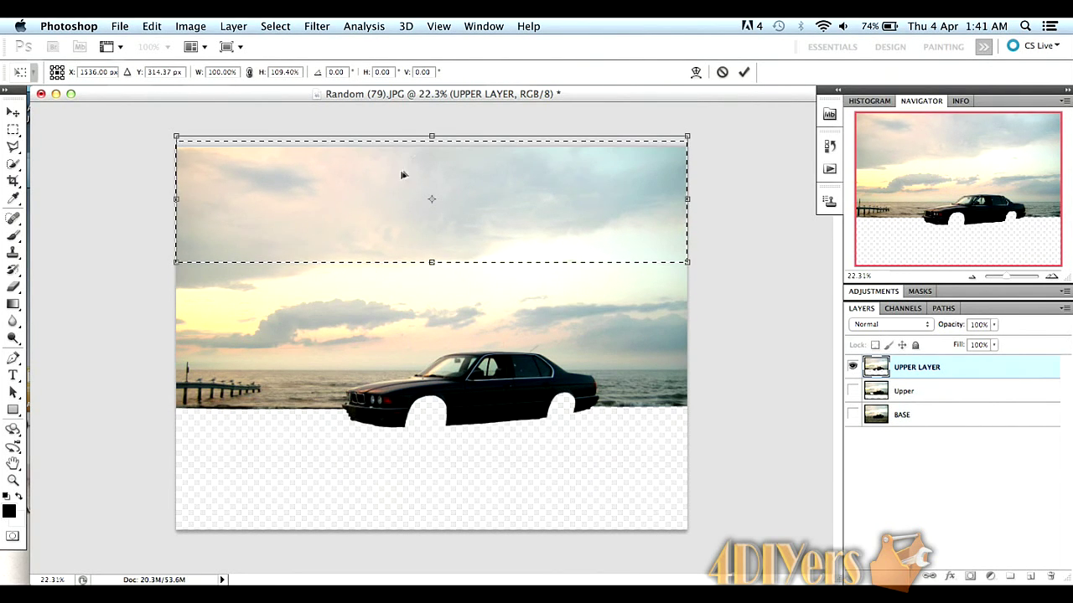
left_click(16, 135)
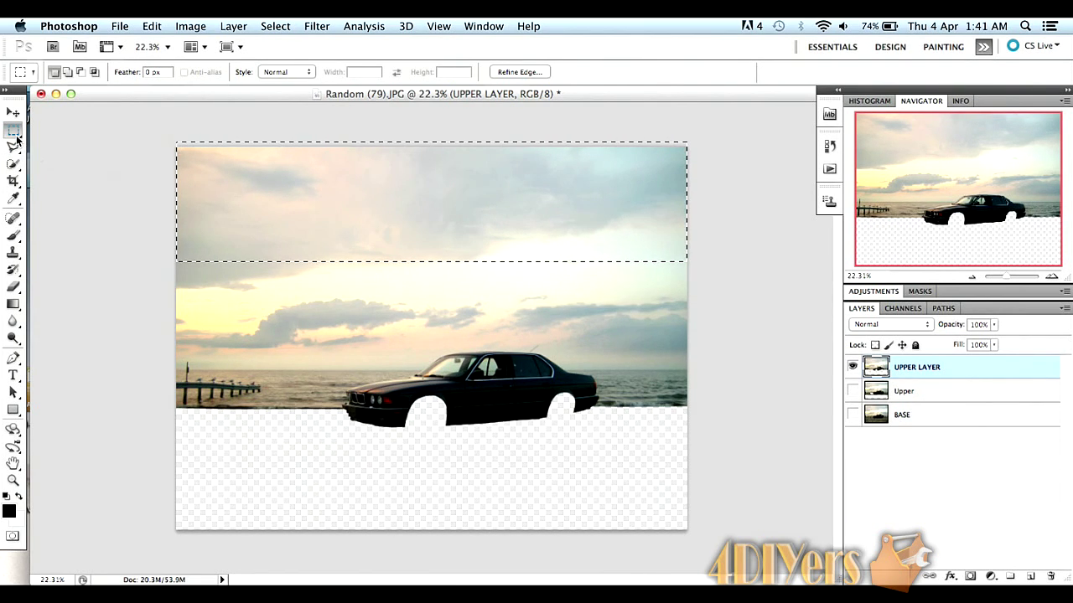
left_click(97, 194)
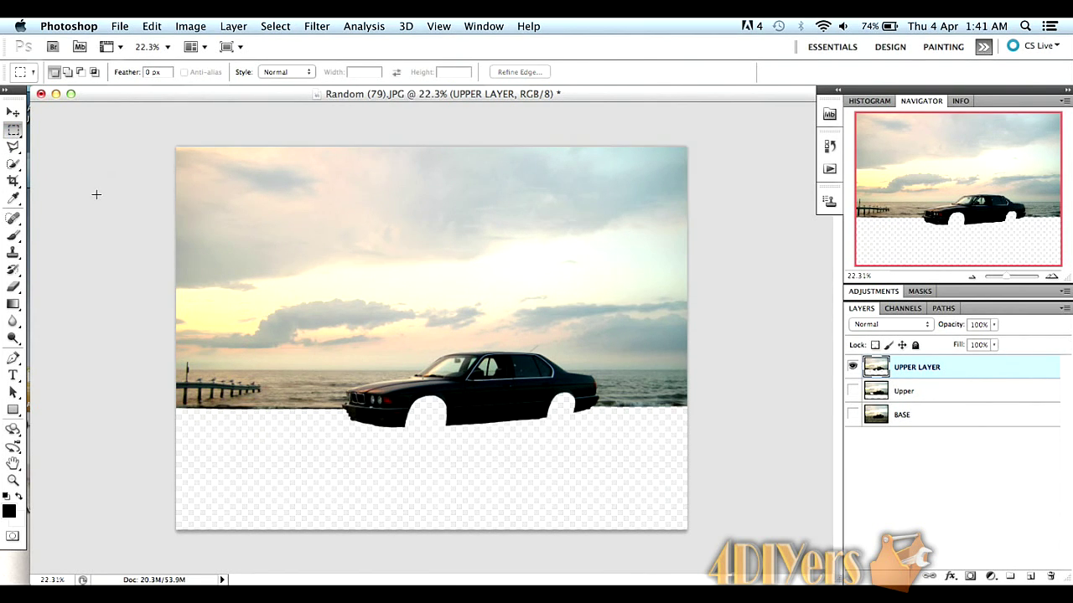
Step: Turn on the BASE layer's visibility so the beach shows beneath UPPER LAYER
left_click(852, 415)
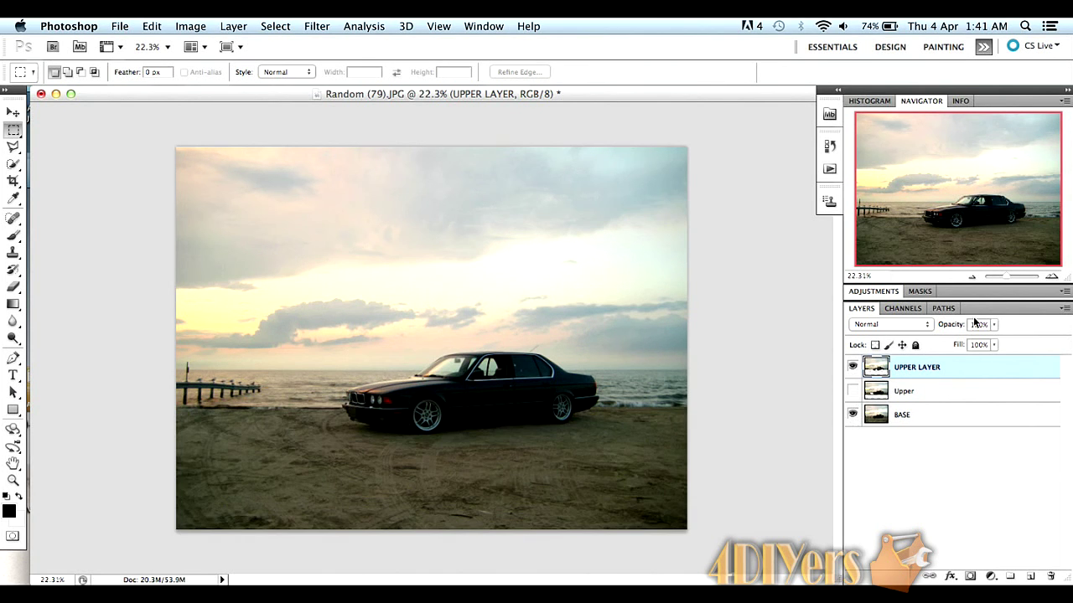